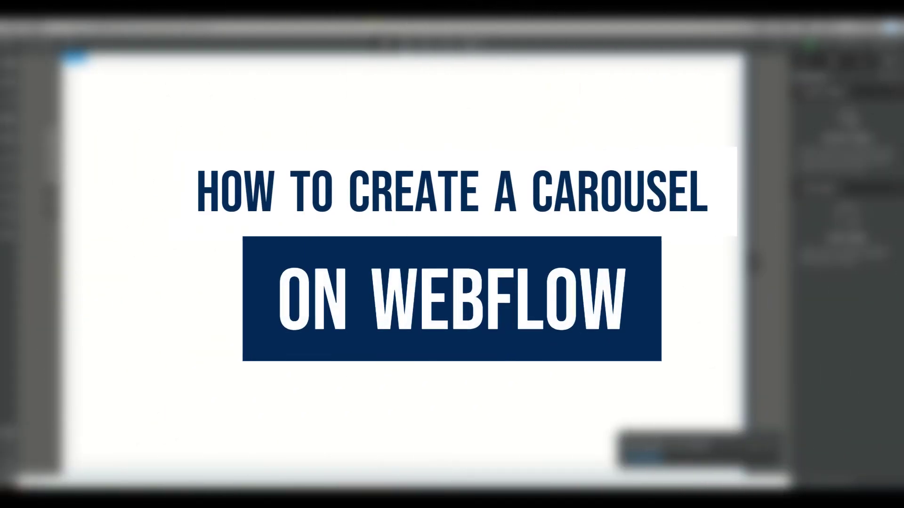
Step: Switch to the browser tab with the GridUp search results to reach gridup.io
{"action": "left_click", "coordinate": [348, 10]}
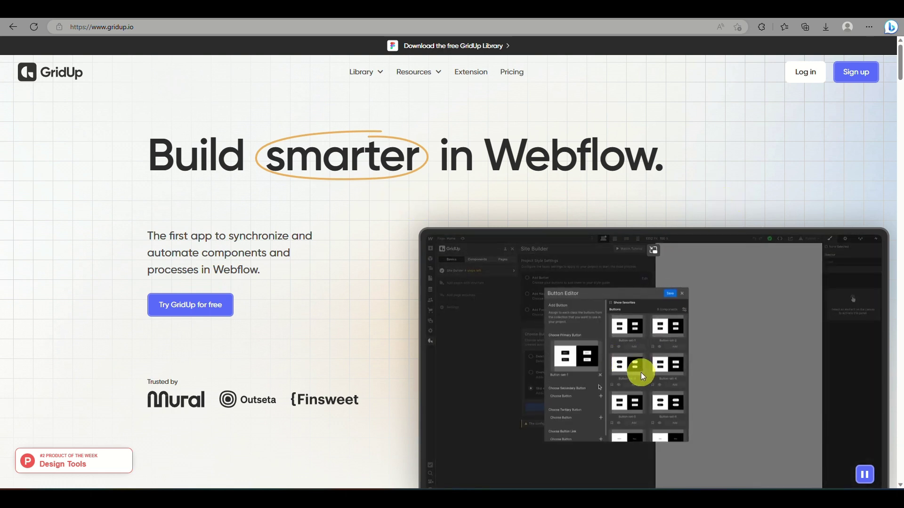
{"action": "scroll", "coordinate": [640, 371], "scroll_direction": "down", "scroll_amount": 2}
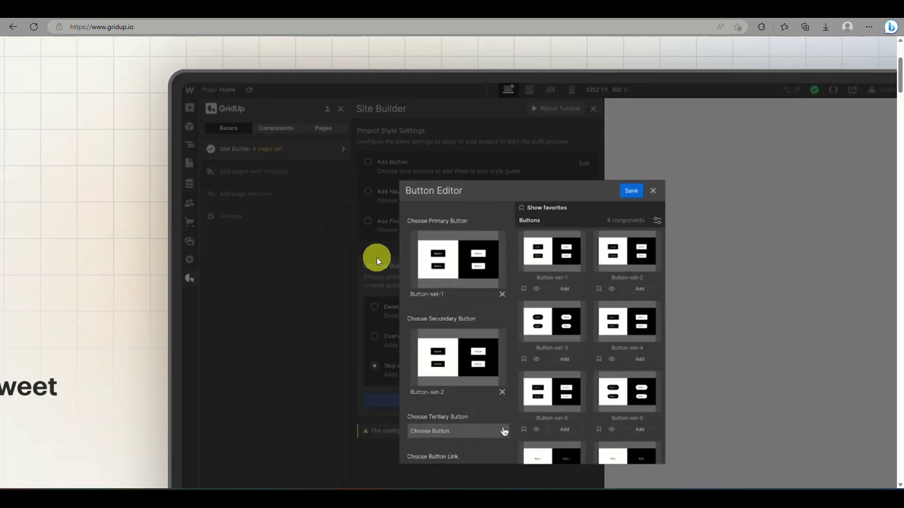
{"action": "scroll", "coordinate": [377, 258], "scroll_direction": "up", "scroll_amount": 3}
{"action": "scroll", "coordinate": [376, 258], "scroll_direction": "down", "scroll_amount": 3}
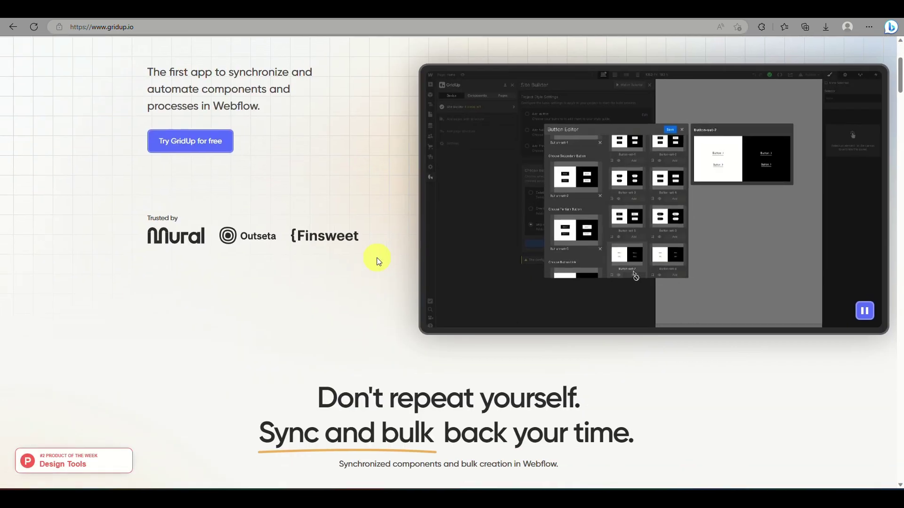
{"action": "scroll", "coordinate": [378, 259], "scroll_direction": "down", "scroll_amount": 3}
{"action": "scroll", "coordinate": [378, 259], "scroll_direction": "down", "scroll_amount": 4}
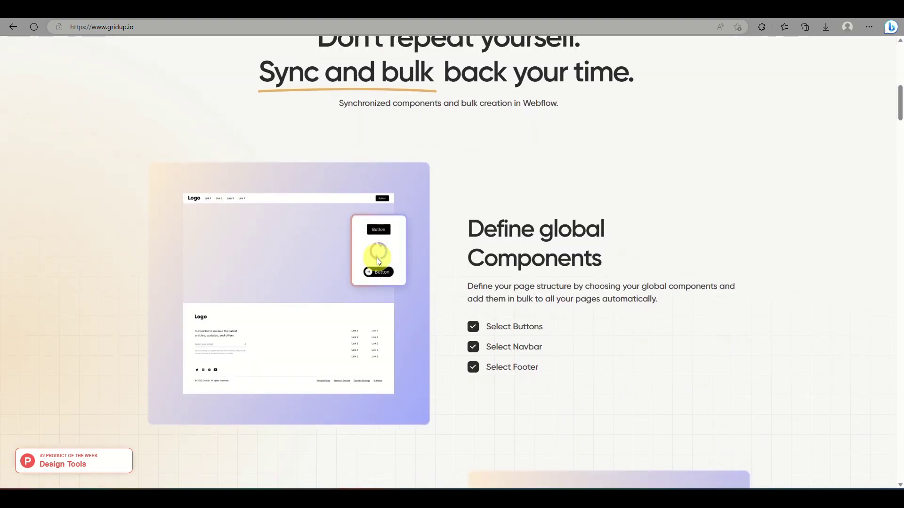
{"action": "scroll", "coordinate": [379, 261], "scroll_direction": "down", "scroll_amount": 4}
{"action": "scroll", "coordinate": [379, 261], "scroll_direction": "down", "scroll_amount": 7}
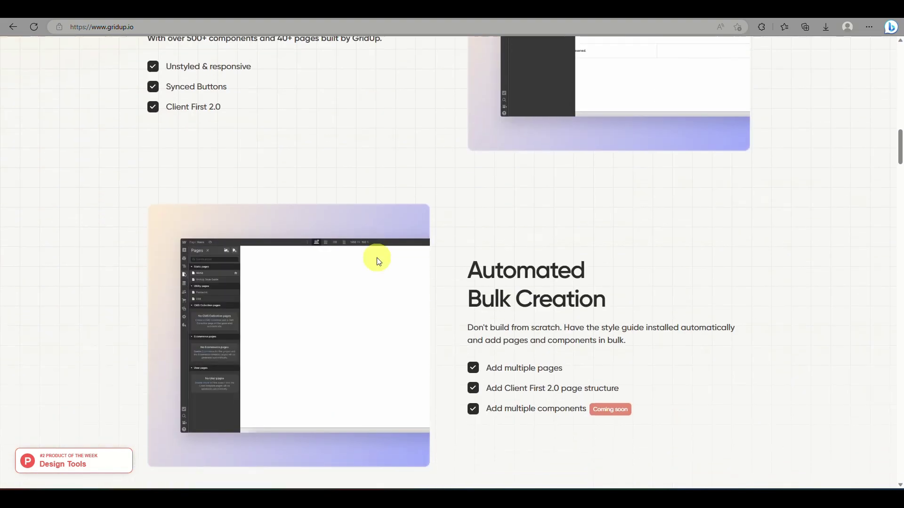
{"action": "scroll", "coordinate": [376, 258], "scroll_direction": "up", "scroll_amount": 15}
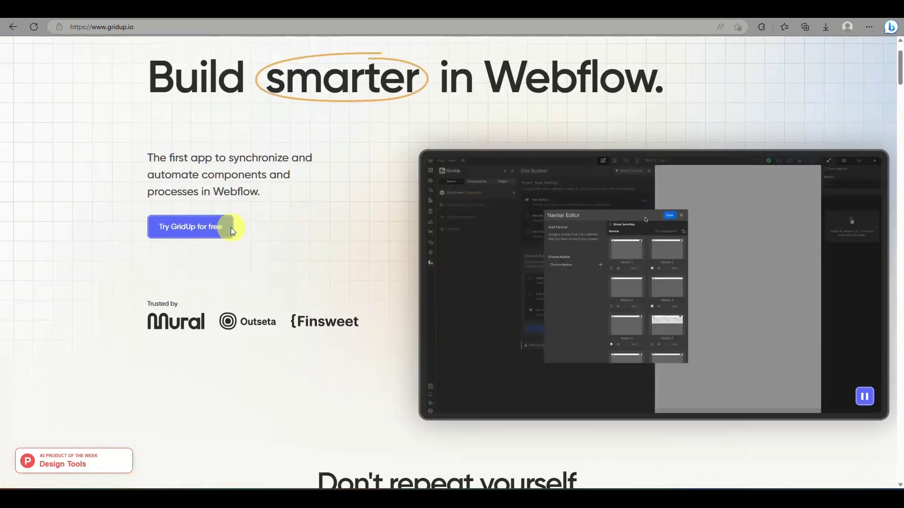
Step: Open GridUp's free trial pricing page and scroll through the free and Basic plan details
{"action": "left_click", "coordinate": [189, 228]}
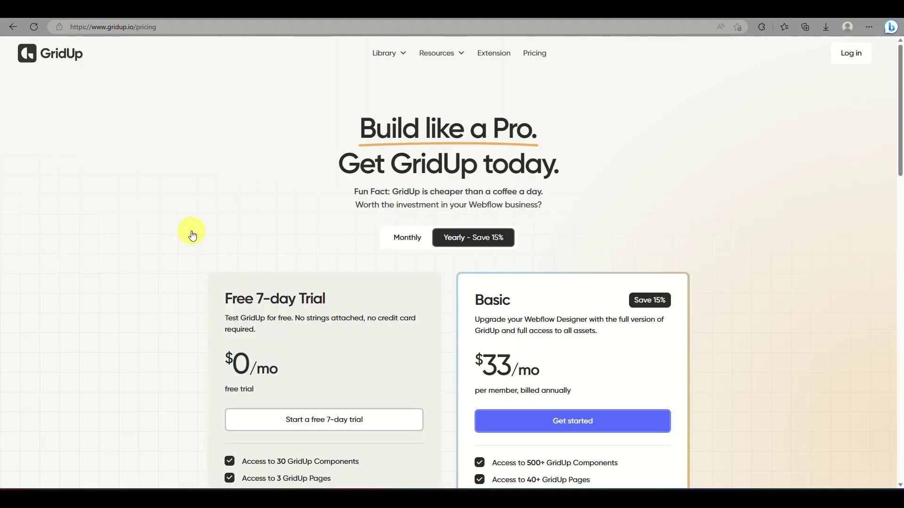
{"action": "scroll", "coordinate": [400, 298], "scroll_direction": "down", "scroll_amount": 4}
{"action": "scroll", "coordinate": [400, 298], "scroll_direction": "up", "scroll_amount": 1}
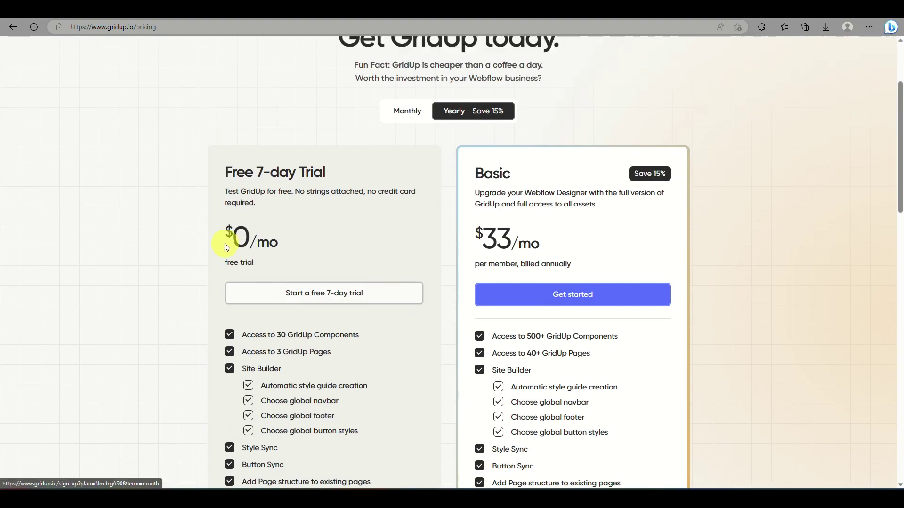
{"action": "scroll", "coordinate": [238, 174], "scroll_direction": "up", "scroll_amount": 5}
{"action": "scroll", "coordinate": [242, 176], "scroll_direction": "down", "scroll_amount": 4}
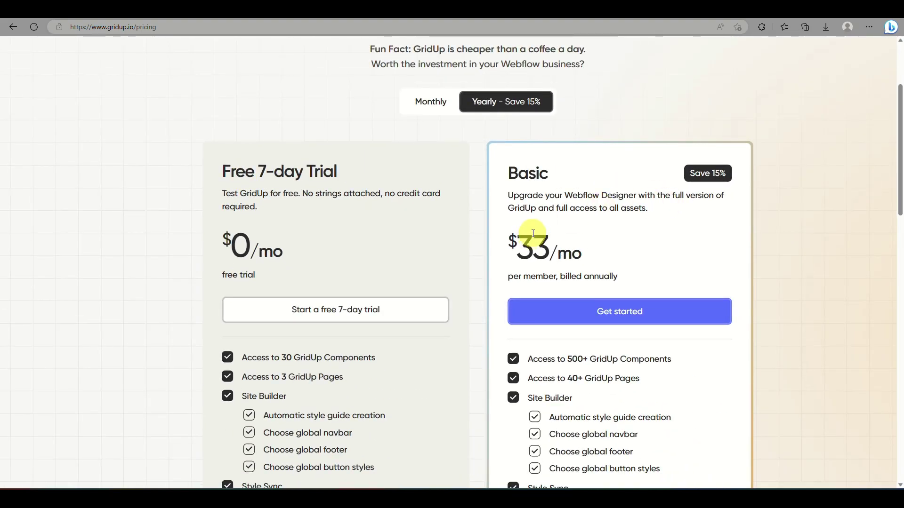
{"action": "scroll", "coordinate": [331, 232], "scroll_direction": "down", "scroll_amount": 3}
{"action": "scroll", "coordinate": [332, 233], "scroll_direction": "down", "scroll_amount": 3}
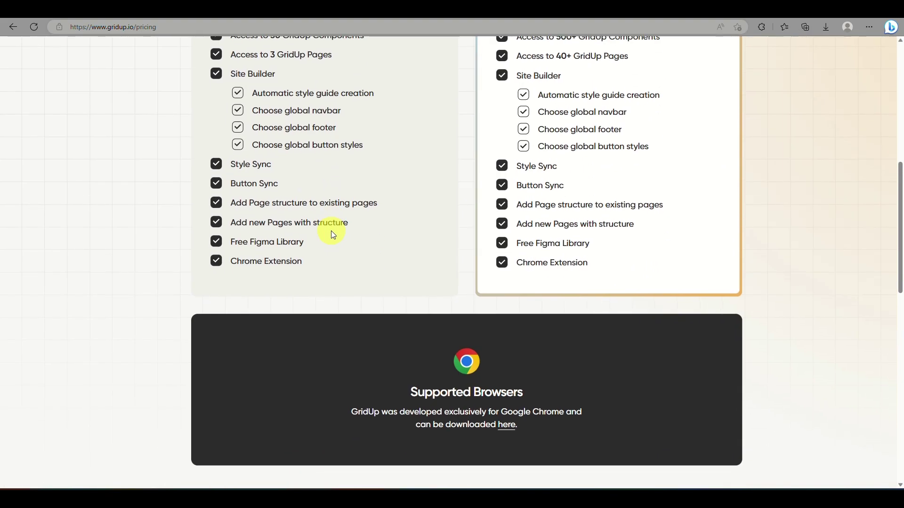
{"action": "scroll", "coordinate": [330, 228], "scroll_direction": "down", "scroll_amount": 3}
{"action": "scroll", "coordinate": [501, 228], "scroll_direction": "up", "scroll_amount": 4}
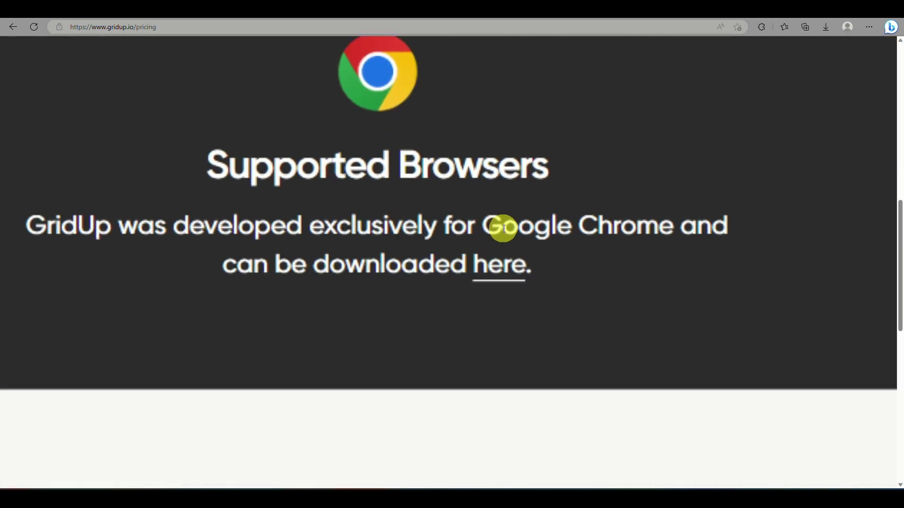
{"action": "scroll", "coordinate": [503, 229], "scroll_direction": "down", "scroll_amount": 4}
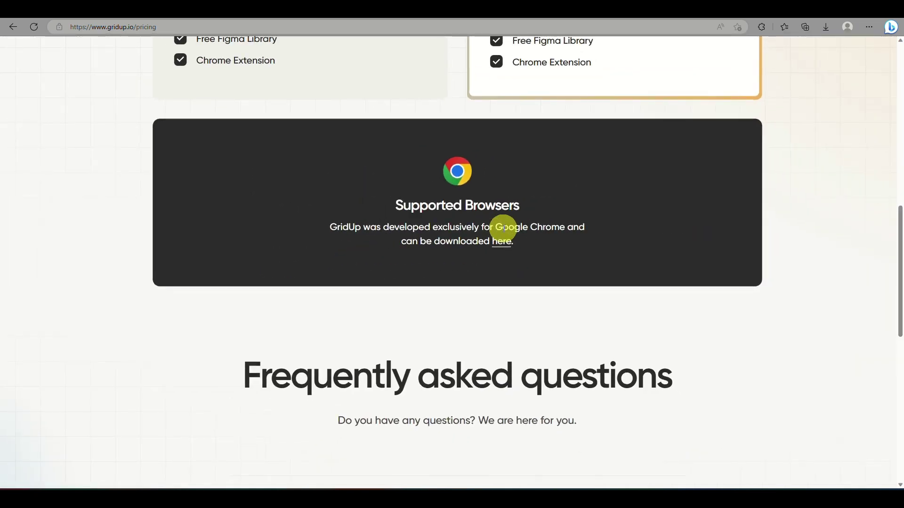
{"action": "scroll", "coordinate": [504, 229], "scroll_direction": "up", "scroll_amount": 15}
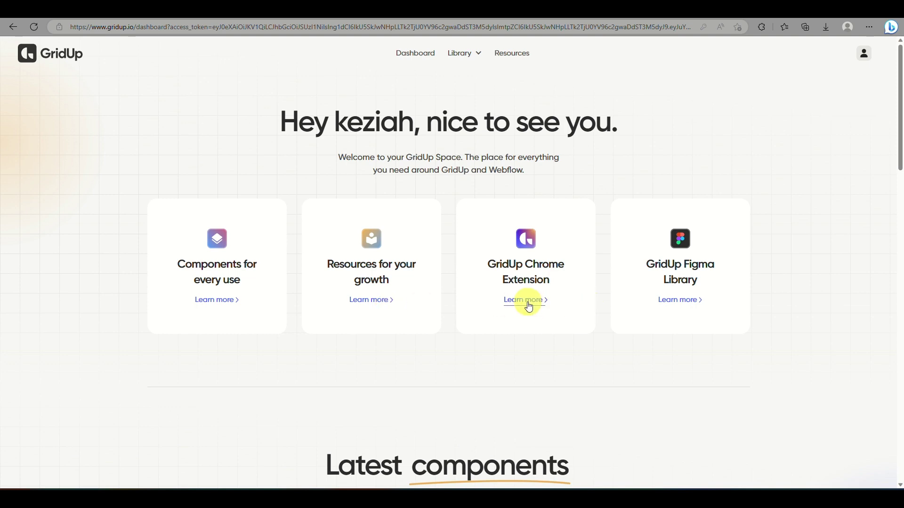
Step: Page through GridUp's Latest components carousel and back, then return to the Webflow designer tab
{"action": "scroll", "coordinate": [664, 306], "scroll_direction": "down", "scroll_amount": 5}
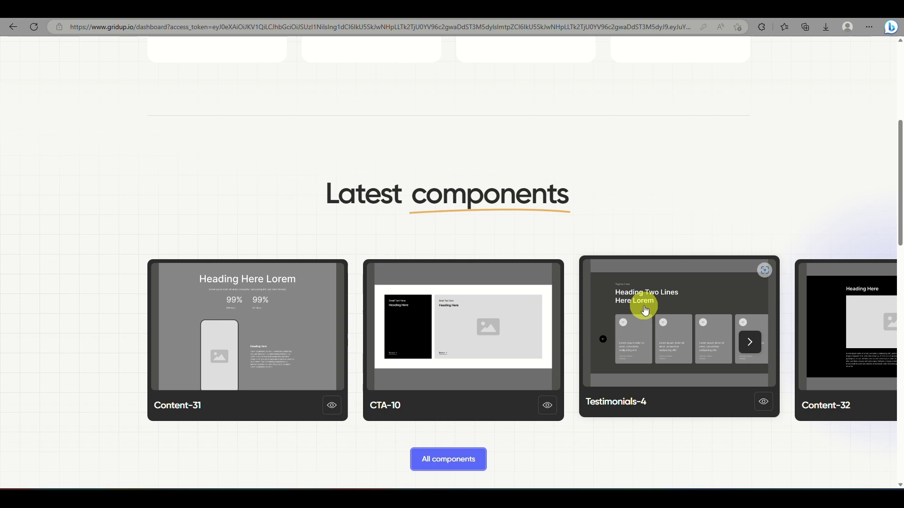
{"action": "left_click", "coordinate": [750, 342]}
{"action": "left_click", "coordinate": [751, 344]}
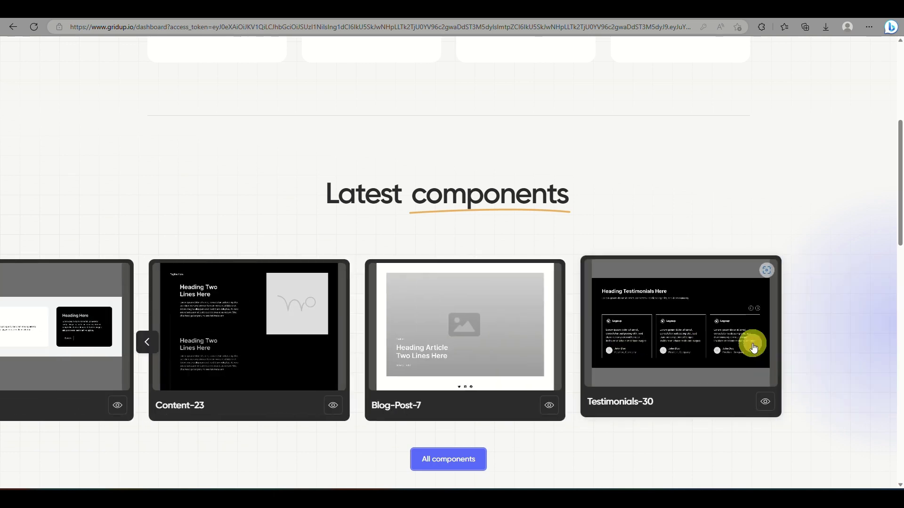
{"action": "left_click", "coordinate": [147, 342]}
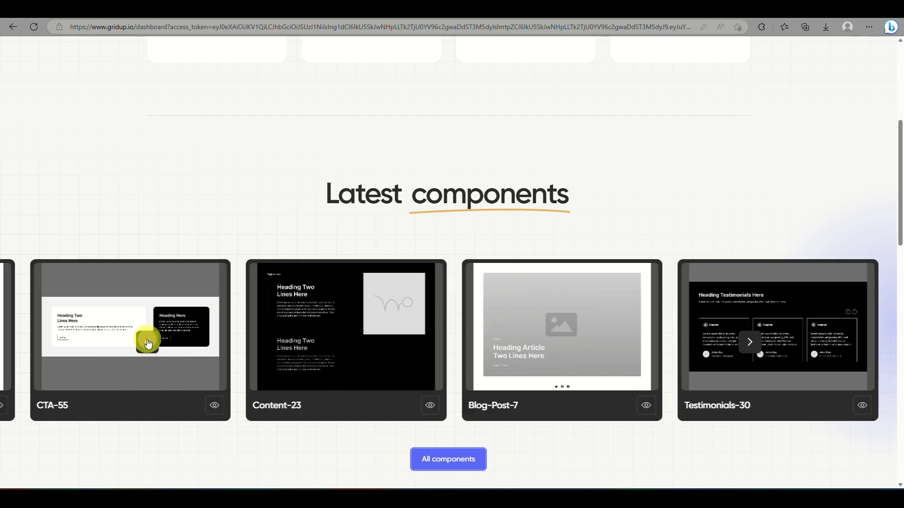
{"action": "left_click", "coordinate": [147, 342]}
{"action": "scroll", "coordinate": [469, 334], "scroll_direction": "up", "scroll_amount": 5}
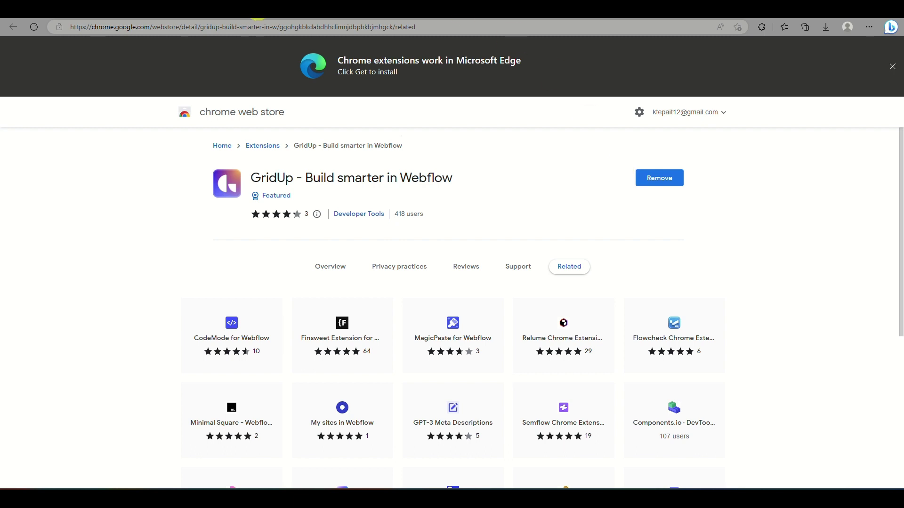
{"action": "left_click", "coordinate": [250, 17]}
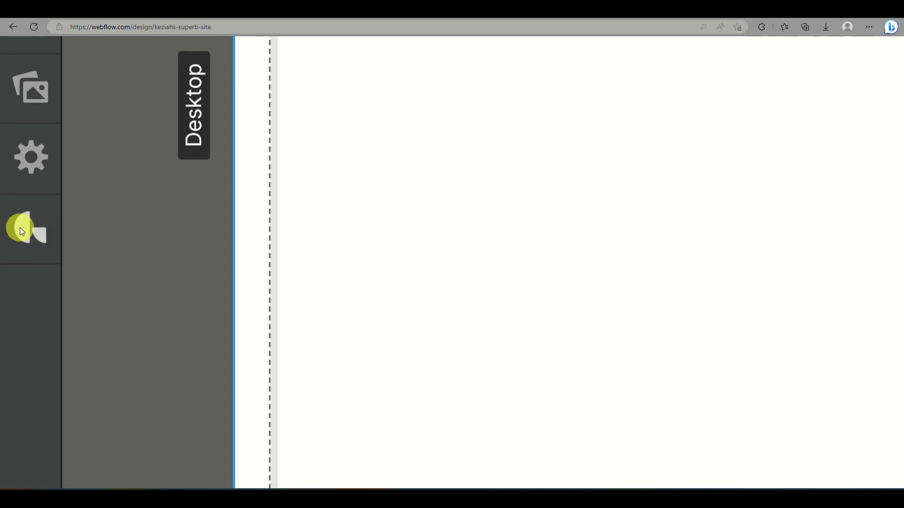
Step: Glance at GridUp's section components, then scroll the Add Elements panel down to Advanced items
{"action": "left_click", "coordinate": [20, 228]}
{"action": "scroll", "coordinate": [372, 210], "scroll_direction": "down", "scroll_amount": 5}
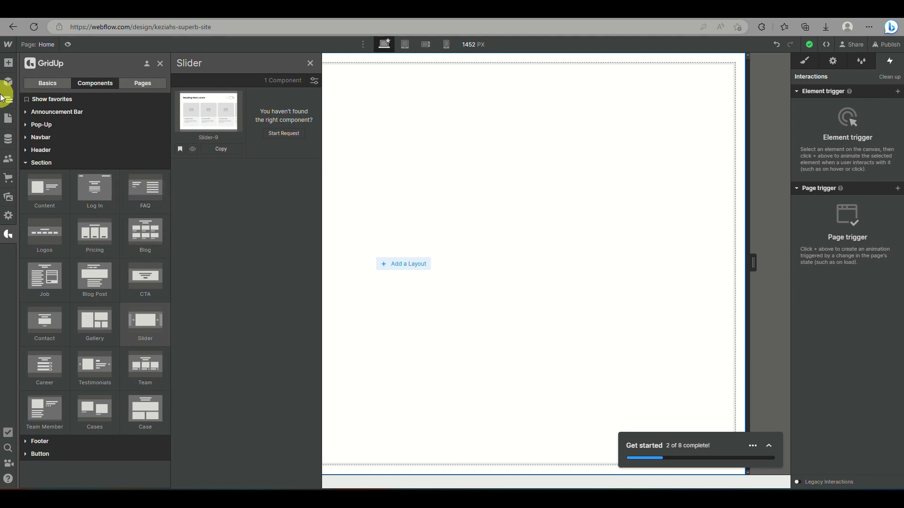
{"action": "left_click", "coordinate": [8, 62]}
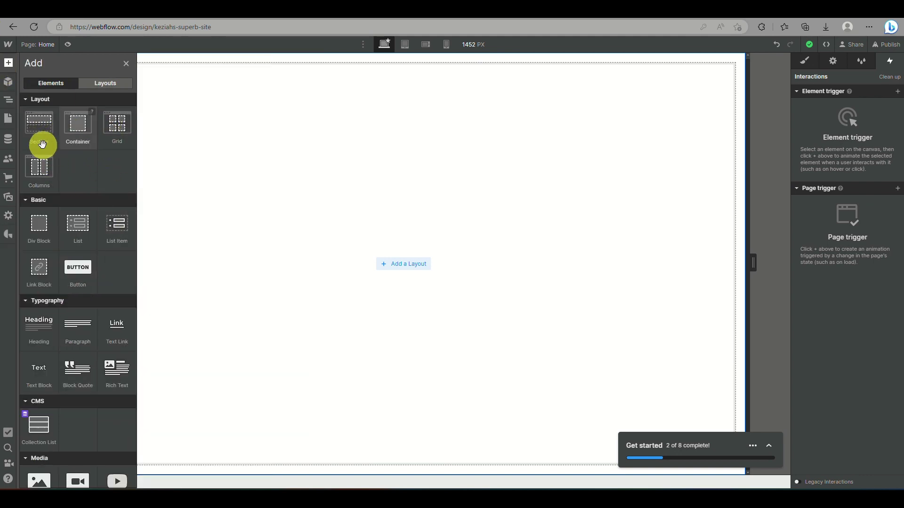
{"action": "scroll", "coordinate": [42, 281], "scroll_direction": "down", "scroll_amount": 9}
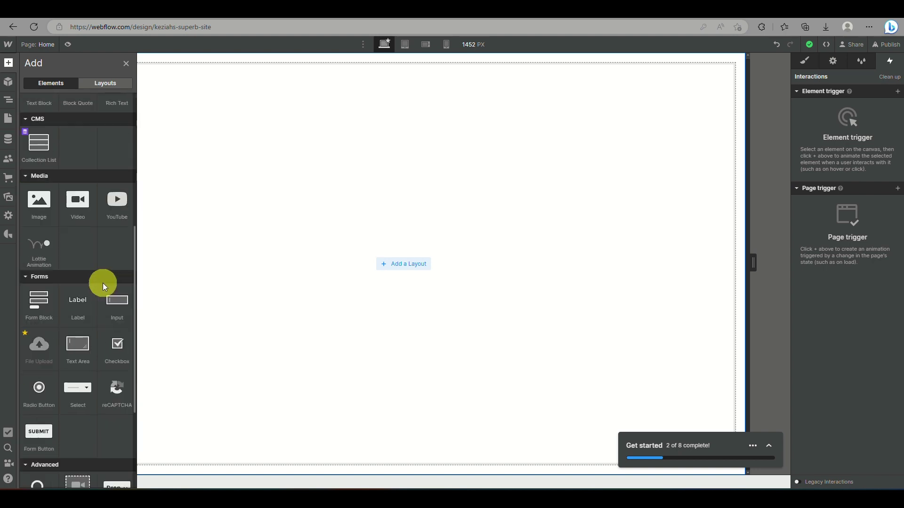
{"action": "scroll", "coordinate": [97, 297], "scroll_direction": "down", "scroll_amount": 1}
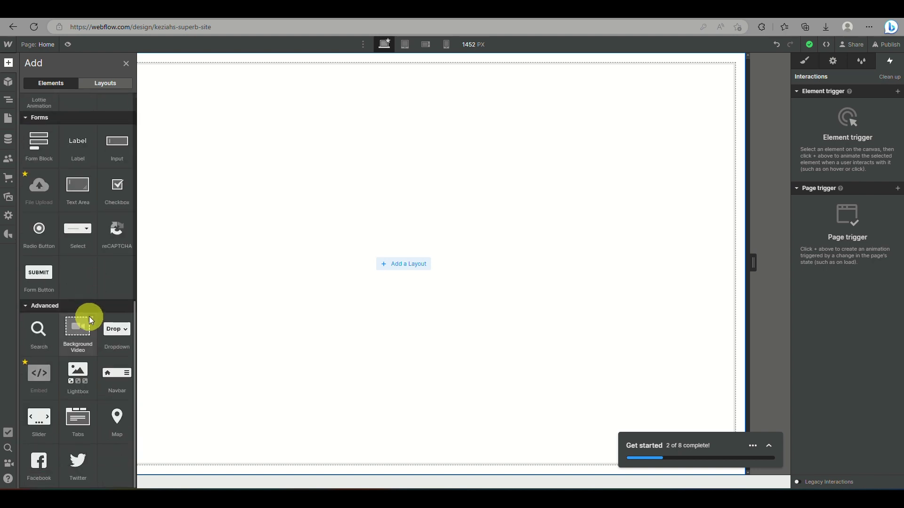
Step: Add a Slider to the Home page and fill slide 1 with 4.jpg
{"action": "left_click", "coordinate": [36, 415]}
{"action": "left_click", "coordinate": [80, 125]}
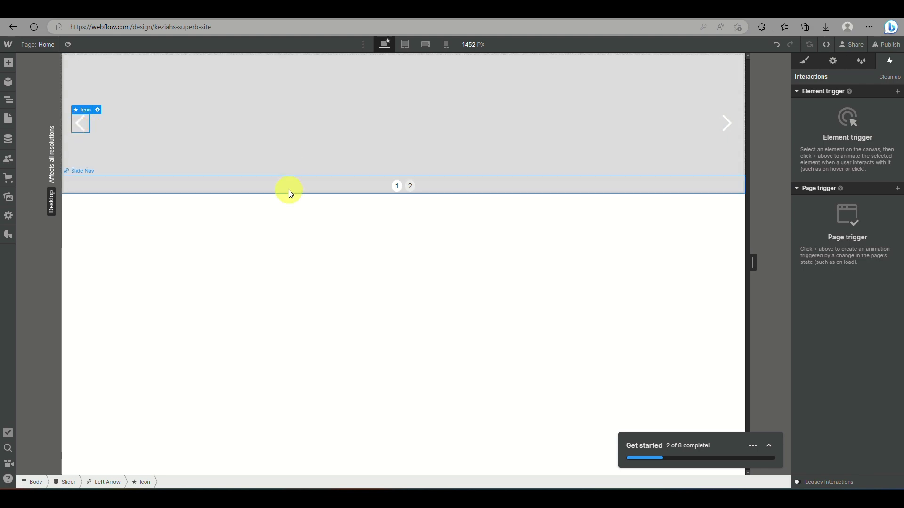
{"action": "left_click", "coordinate": [10, 201]}
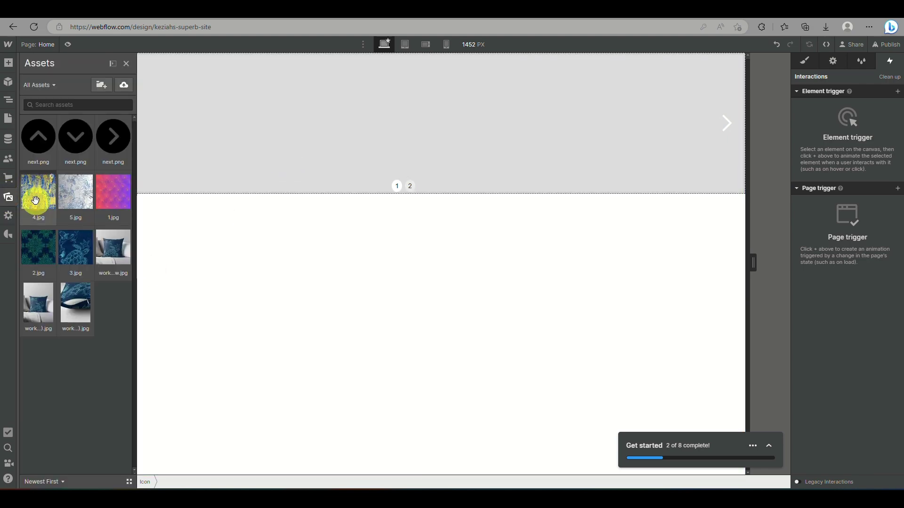
{"action": "left_click_drag", "start_coordinate": [38, 193], "coordinate": [320, 171]}
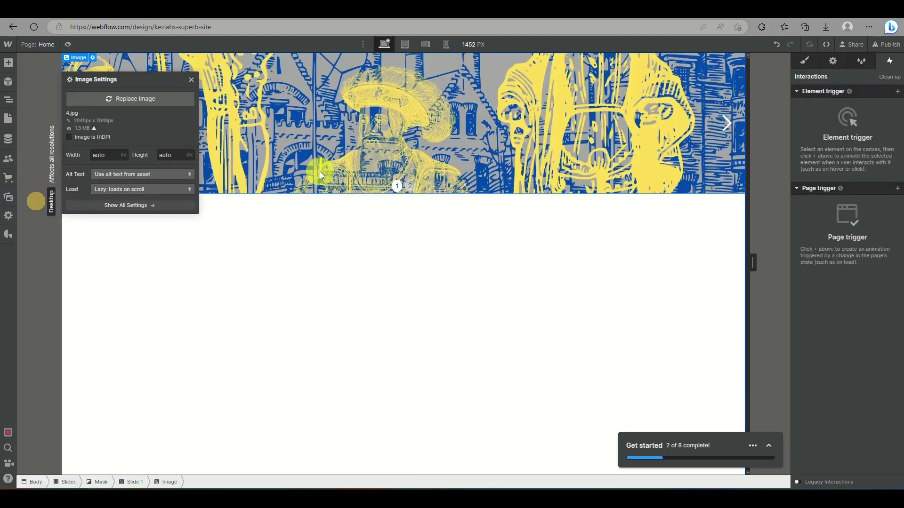
{"action": "left_click", "coordinate": [727, 128]}
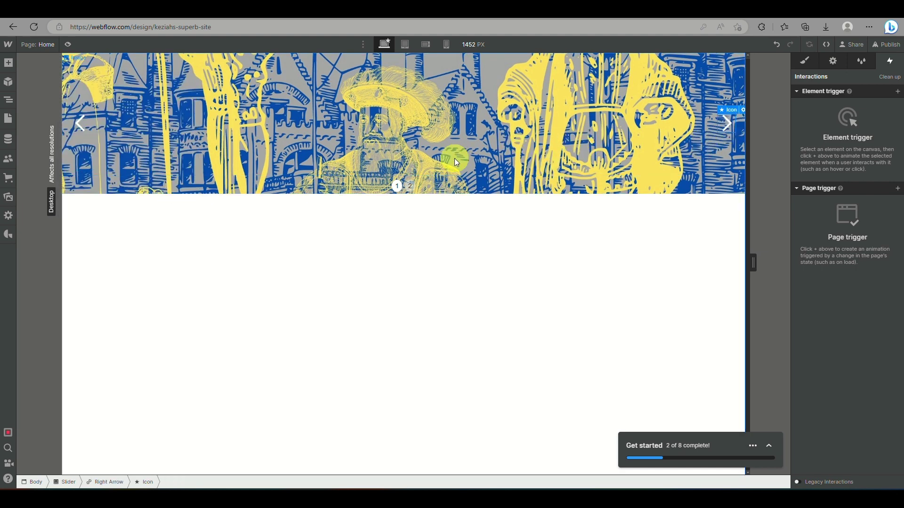
Step: Switch to slide 2 and drop the 5.jpg image into it
{"action": "left_click", "coordinate": [410, 186]}
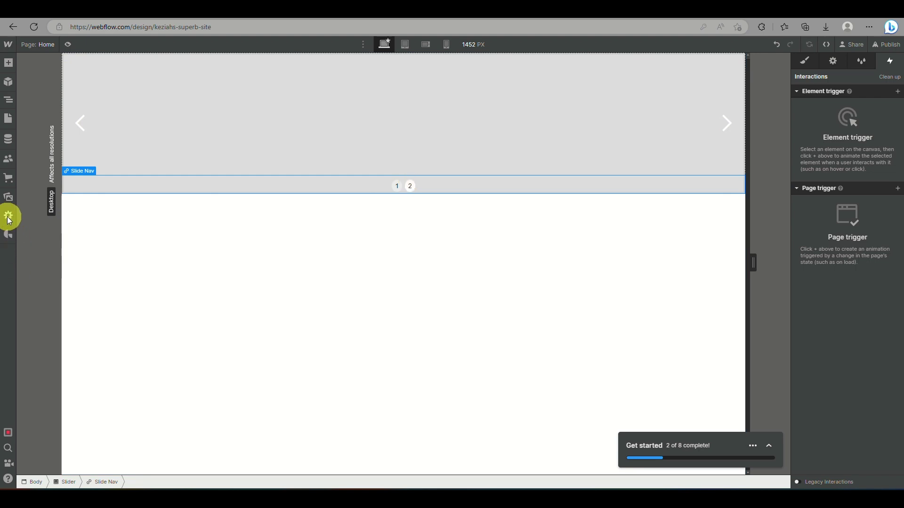
{"action": "left_click", "coordinate": [8, 197]}
{"action": "left_click_drag", "start_coordinate": [70, 188], "coordinate": [371, 143]}
{"action": "left_click", "coordinate": [397, 187]}
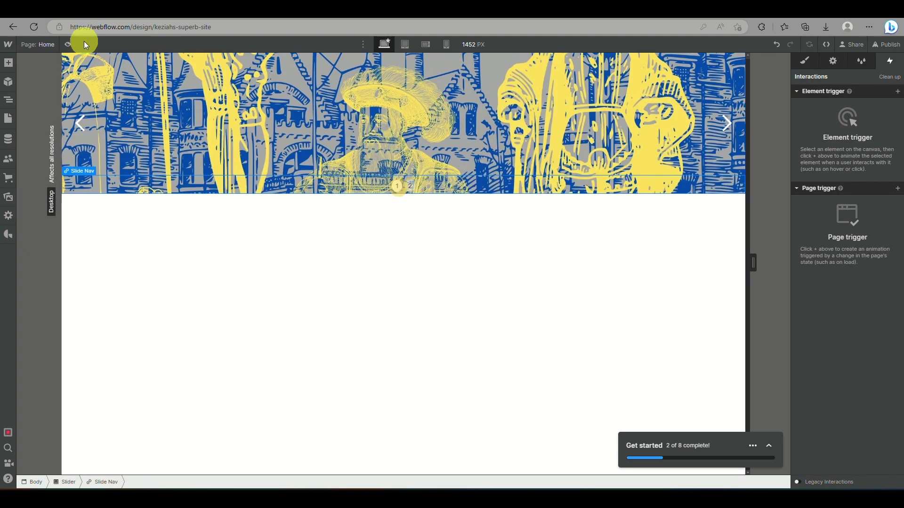
{"action": "left_click", "coordinate": [68, 45]}
{"action": "left_click", "coordinate": [27, 123]}
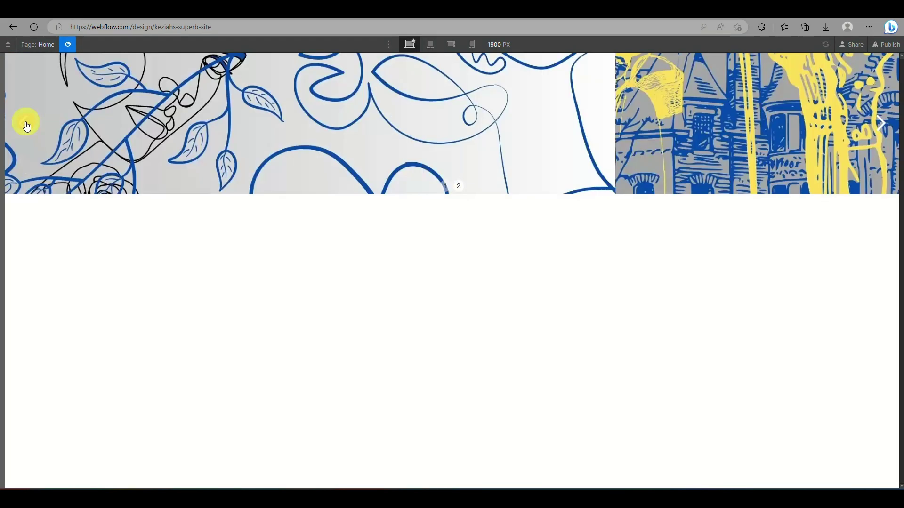
{"action": "left_click", "coordinate": [27, 124]}
{"action": "left_click", "coordinate": [66, 46]}
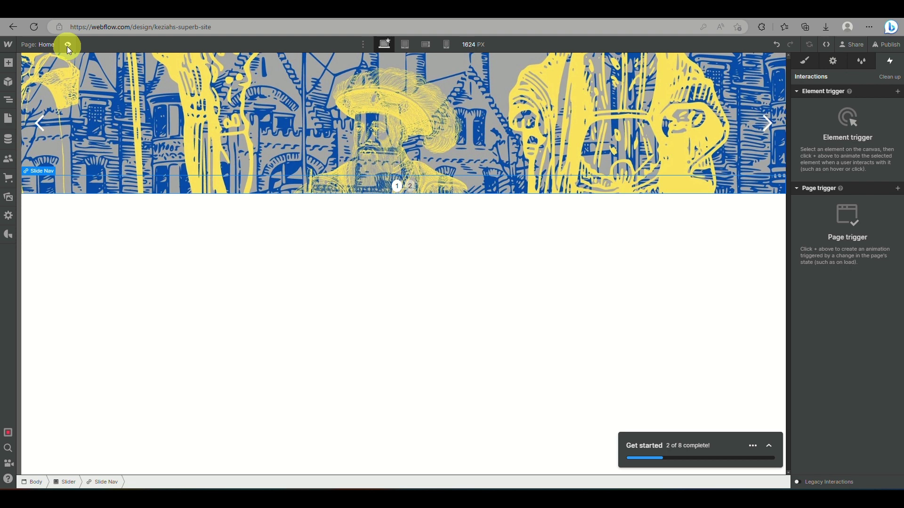
{"action": "left_click", "coordinate": [277, 145]}
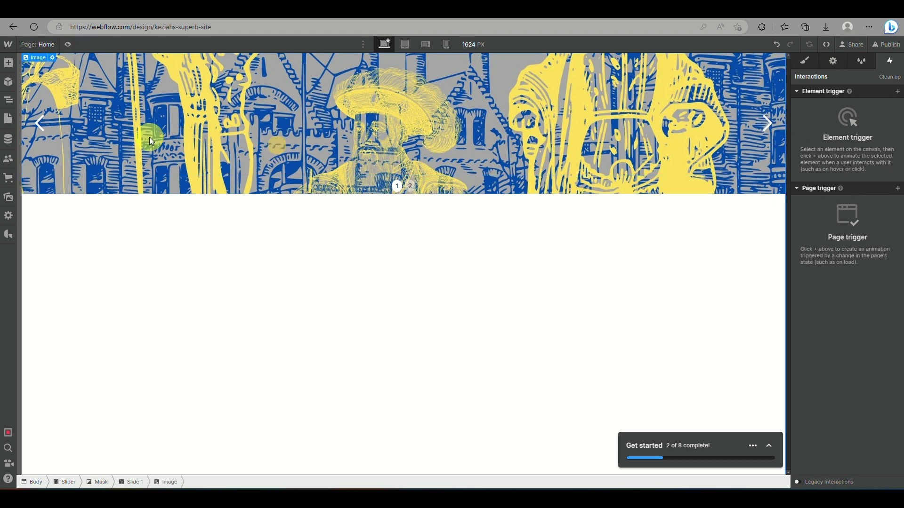
Step: Review the image's Style and Settings tabs, then select the Slider element in the Navigator
{"action": "left_click", "coordinate": [807, 60]}
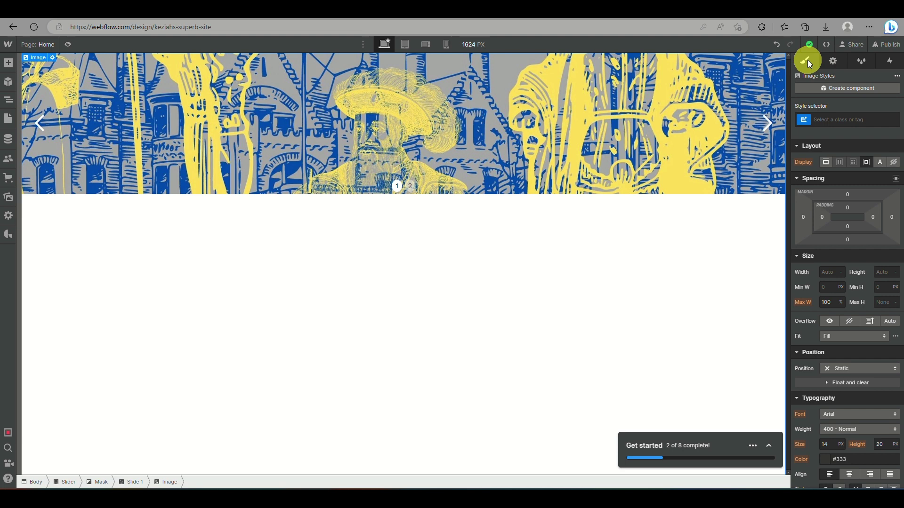
{"action": "left_click", "coordinate": [831, 61]}
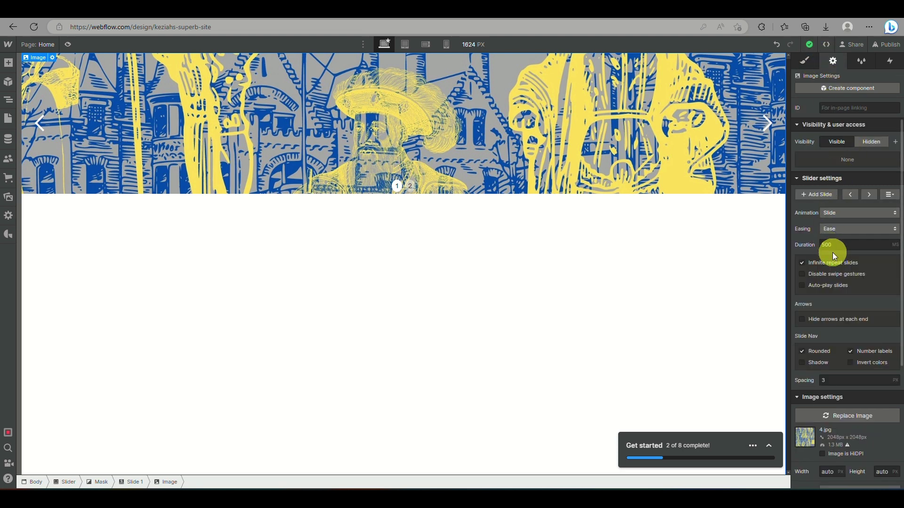
{"action": "scroll", "coordinate": [832, 252], "scroll_direction": "down", "scroll_amount": 2}
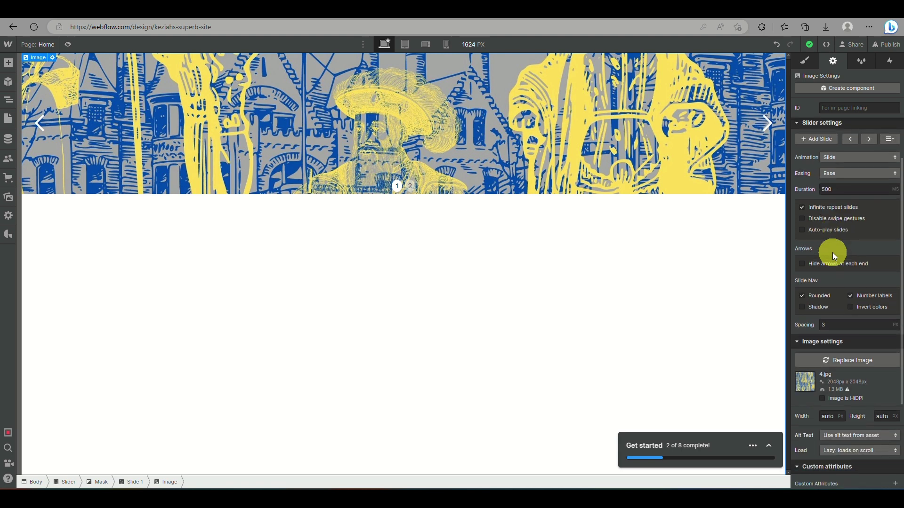
{"action": "scroll", "coordinate": [833, 255], "scroll_direction": "down", "scroll_amount": 4}
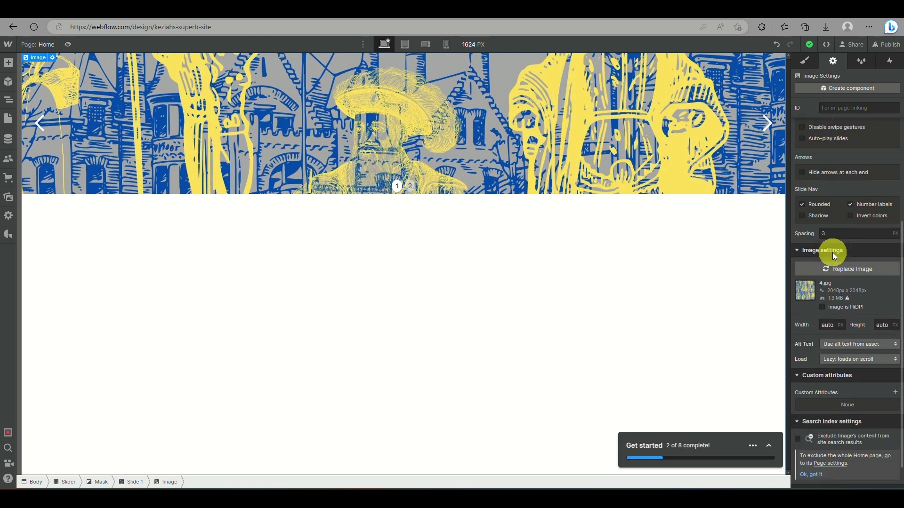
{"action": "left_click", "coordinate": [11, 103]}
{"action": "left_click", "coordinate": [55, 91]}
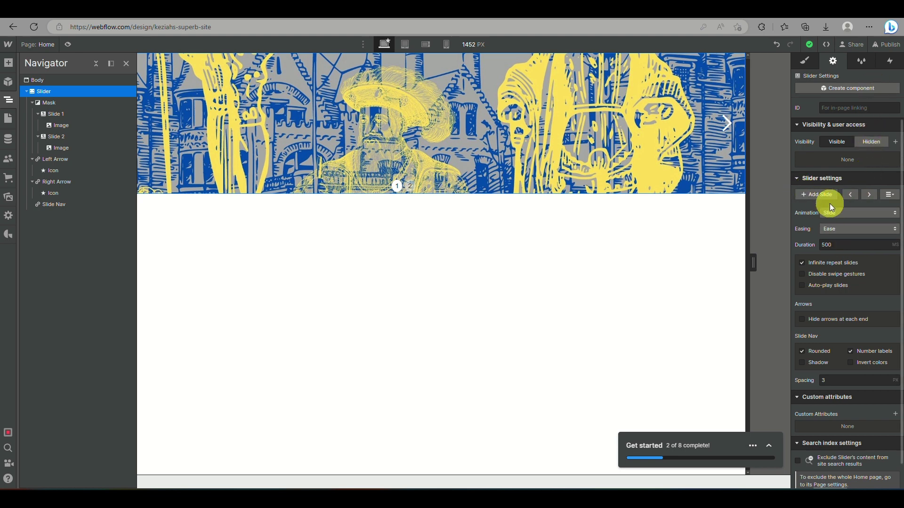
Step: Keep the Slide animation, enable auto-play with a 1000 ms timer delay, and preview the page
{"action": "left_click", "coordinate": [880, 211]}
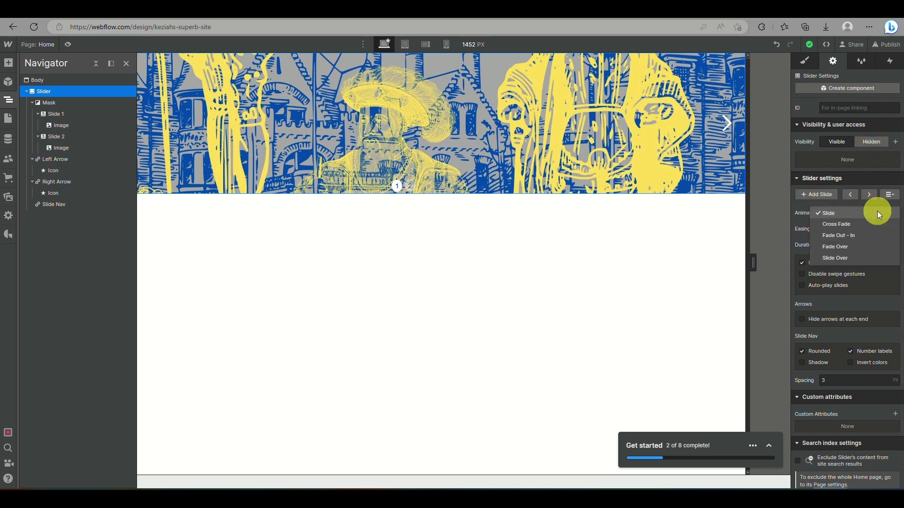
{"action": "left_click", "coordinate": [878, 214]}
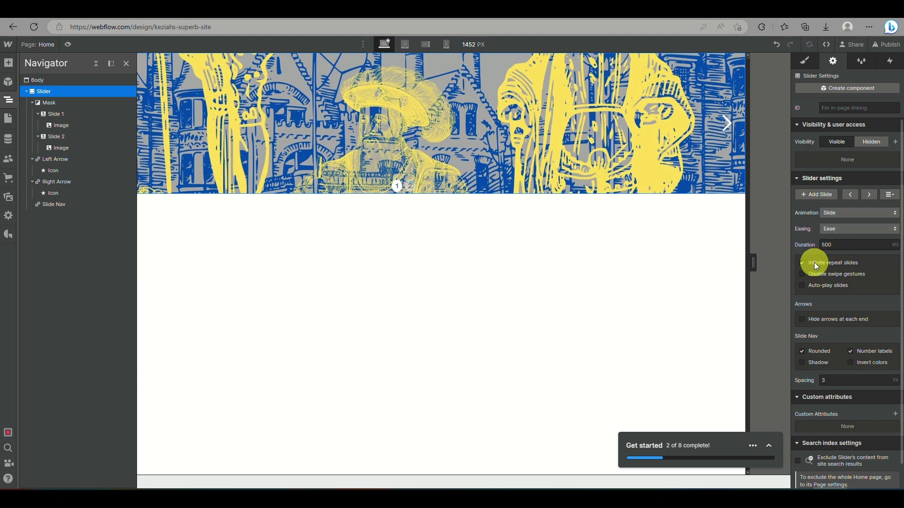
{"action": "left_click", "coordinate": [803, 285]}
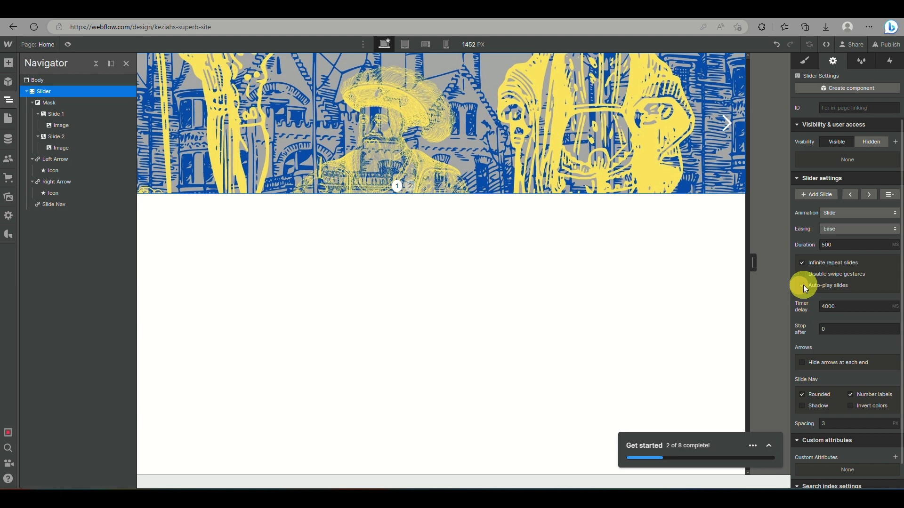
{"action": "left_click", "coordinate": [862, 306]}
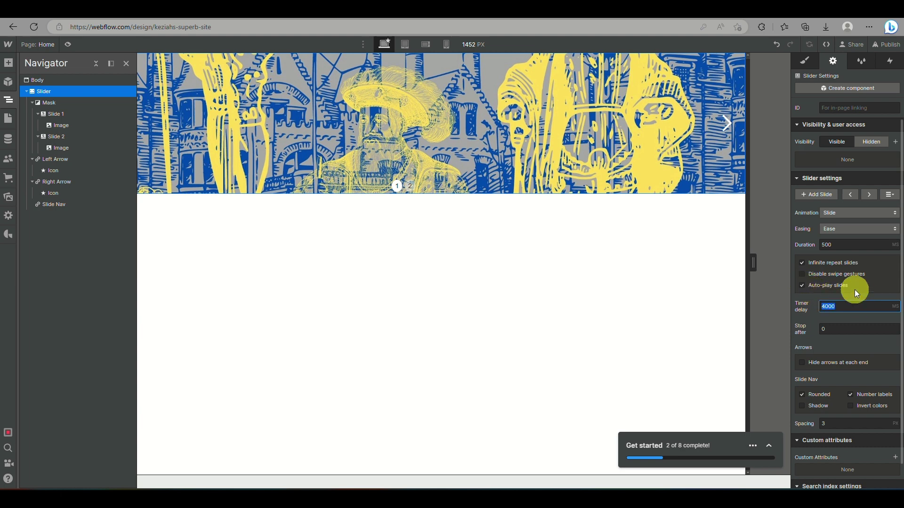
{"action": "type", "text": "100"}
{"action": "left_click", "coordinate": [864, 346]}
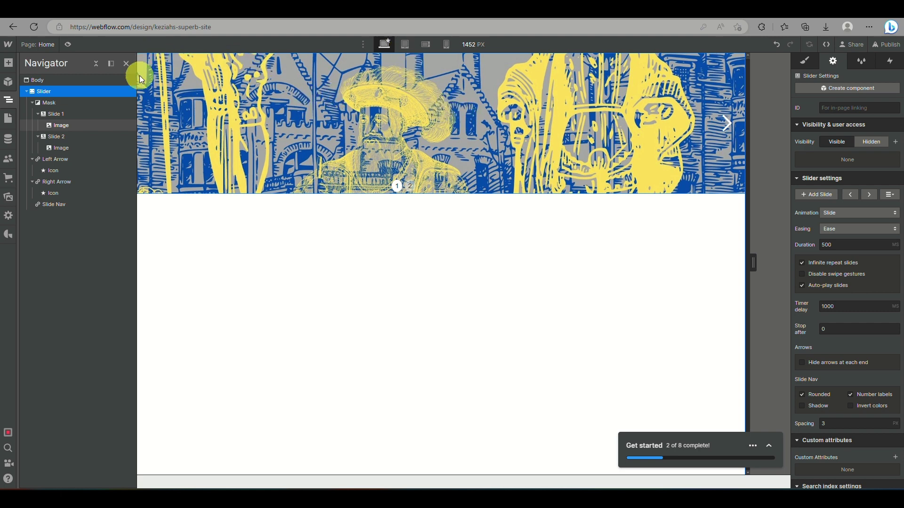
{"action": "left_click", "coordinate": [126, 63]}
{"action": "left_click", "coordinate": [67, 44]}
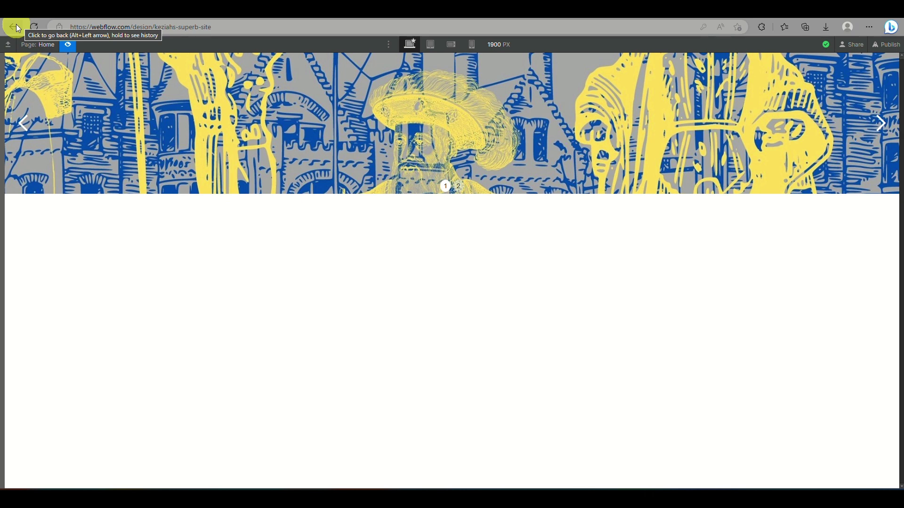
Step: Exit preview, check the slider's slide list, and select the page Body
{"action": "left_click", "coordinate": [67, 44]}
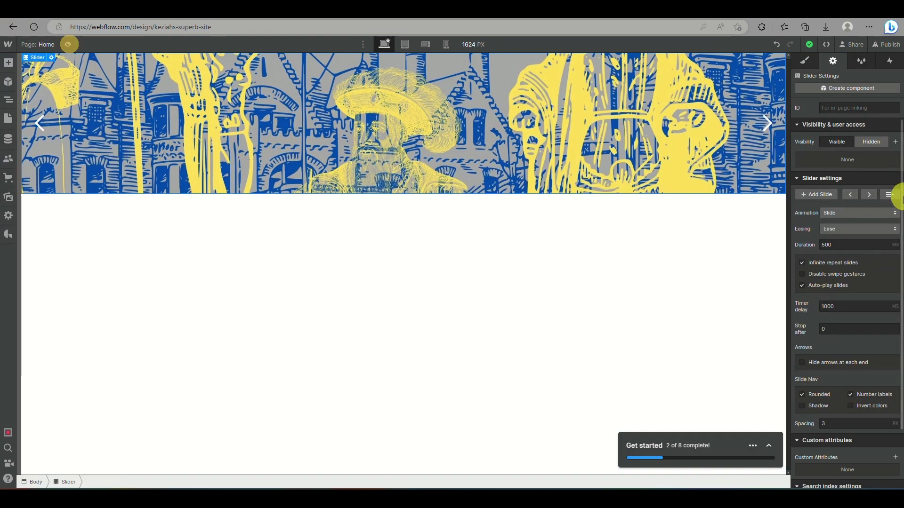
{"action": "left_click", "coordinate": [890, 195]}
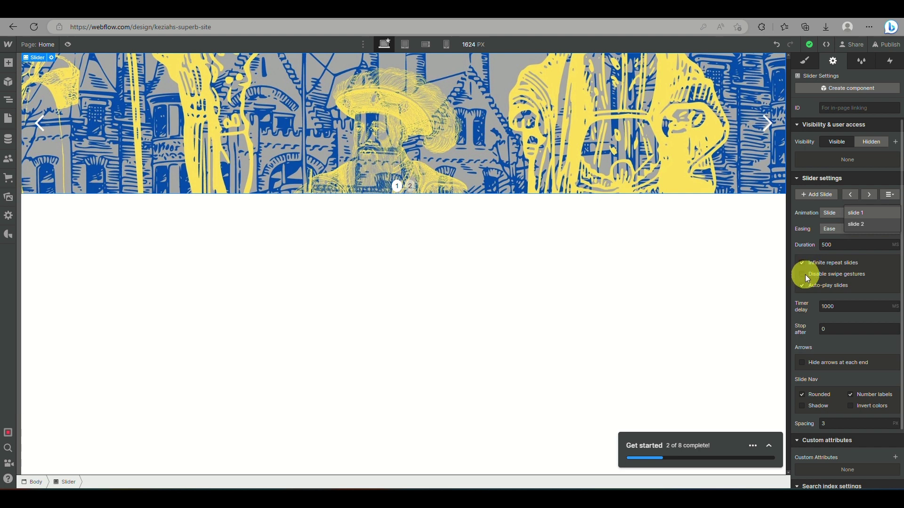
{"action": "scroll", "coordinate": [849, 338], "scroll_direction": "down", "scroll_amount": 2}
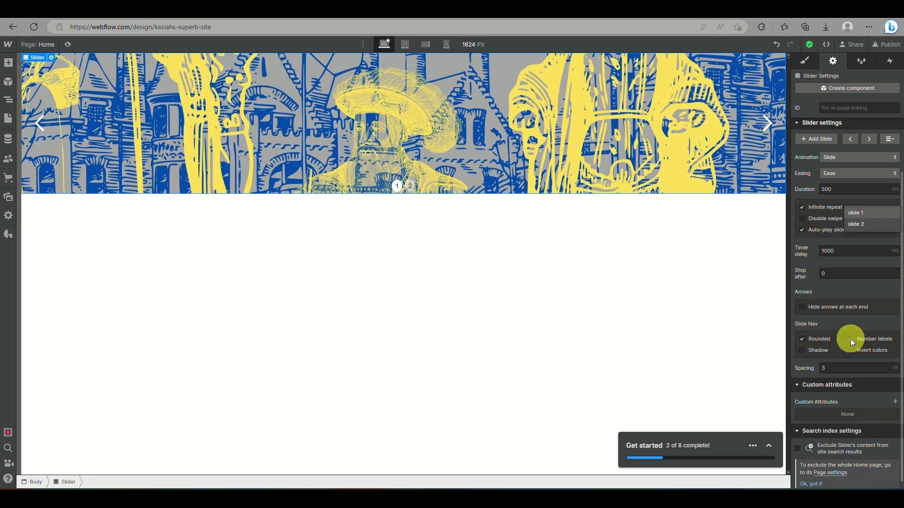
{"action": "left_click", "coordinate": [694, 269]}
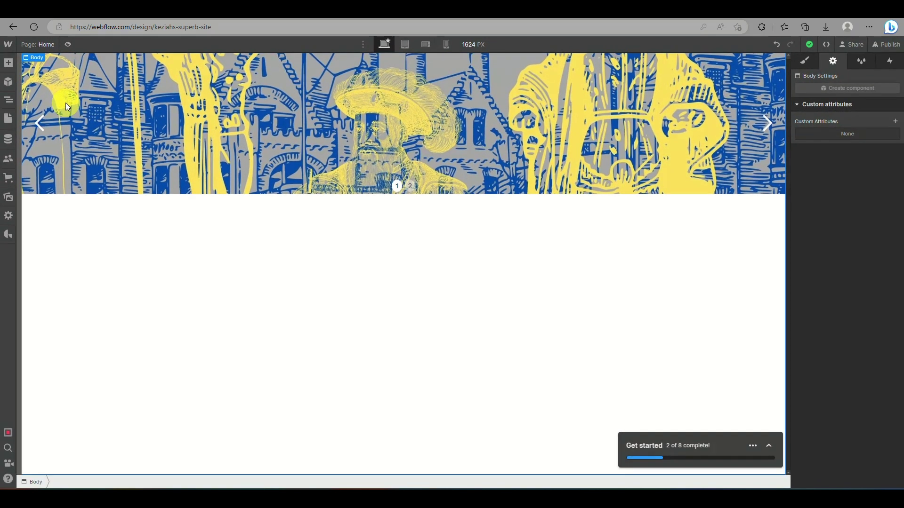
Step: Insert a new empty Section below the slider
{"action": "left_click", "coordinate": [8, 234]}
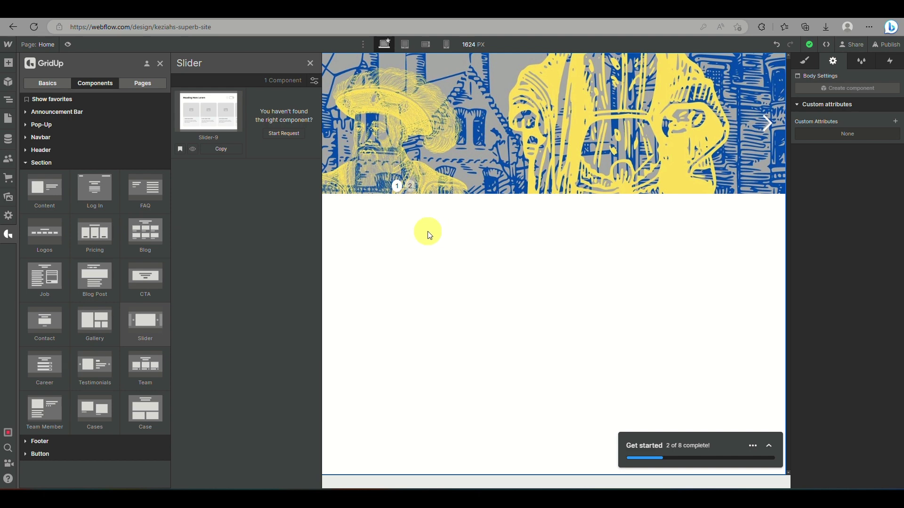
{"action": "left_click", "coordinate": [8, 63]}
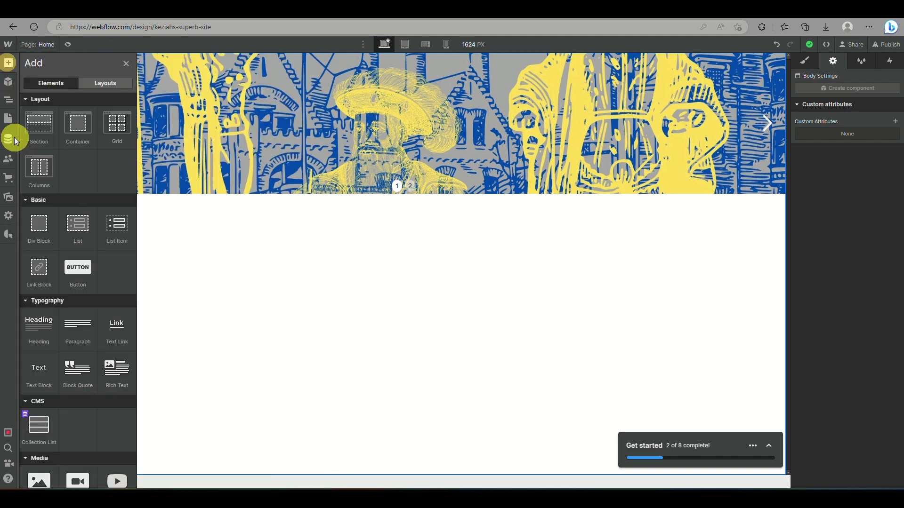
{"action": "left_click", "coordinate": [32, 127]}
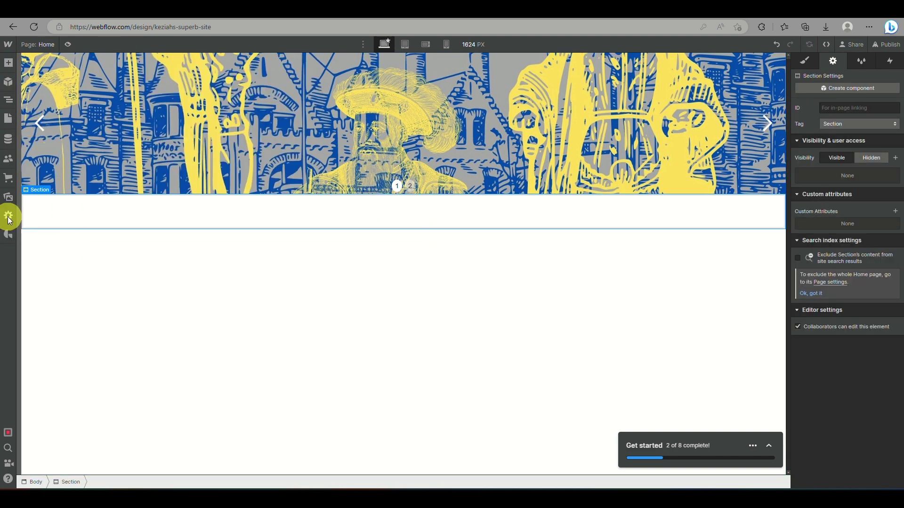
Step: Browse the GridUp app's basics, components and templates tabs, then expand Section components
{"action": "left_click", "coordinate": [8, 235]}
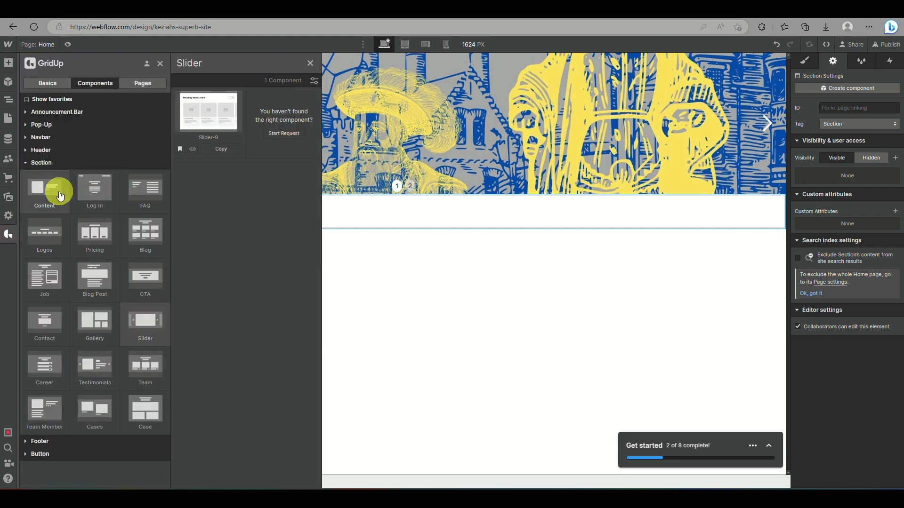
{"action": "left_click", "coordinate": [28, 164]}
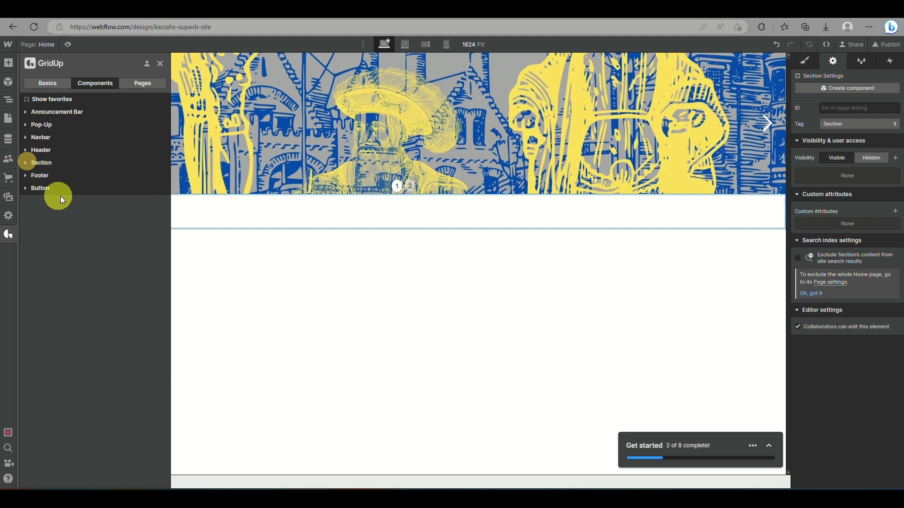
{"action": "left_click", "coordinate": [45, 88]}
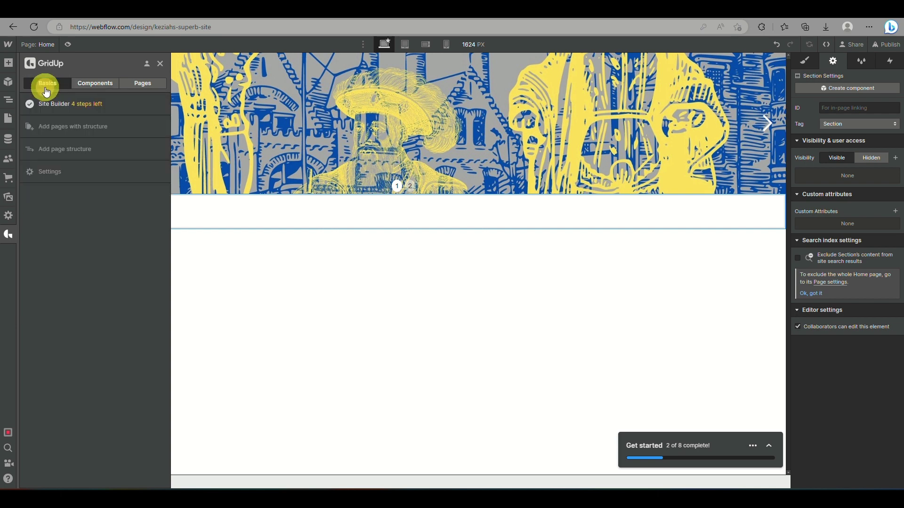
{"action": "left_click", "coordinate": [96, 84]}
{"action": "left_click", "coordinate": [137, 84]}
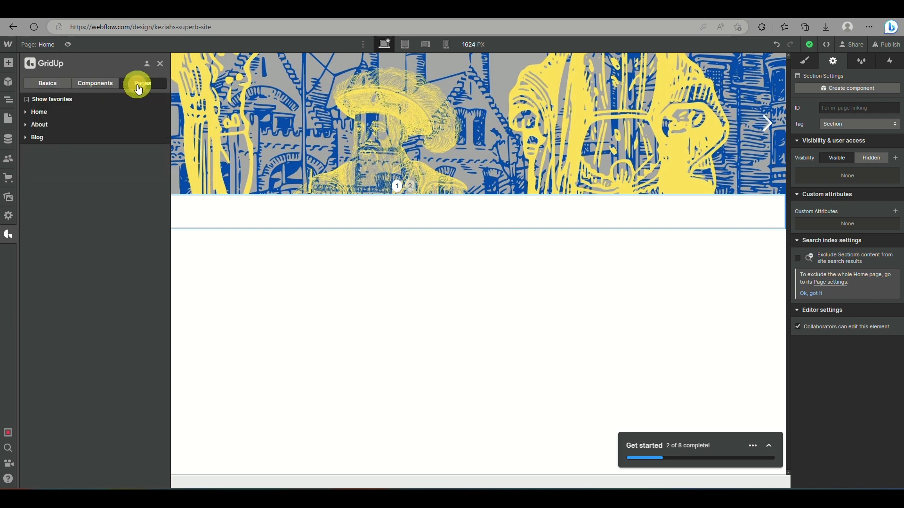
{"action": "left_click", "coordinate": [102, 89]}
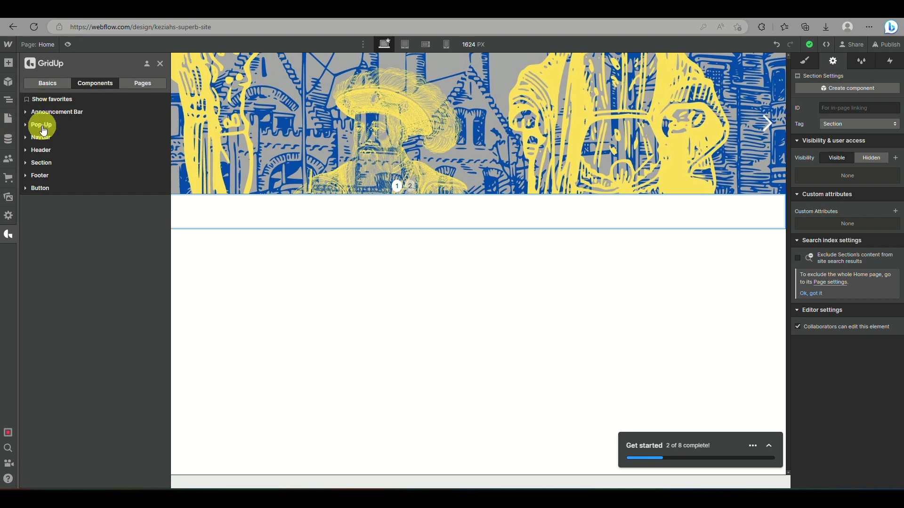
{"action": "left_click", "coordinate": [36, 165]}
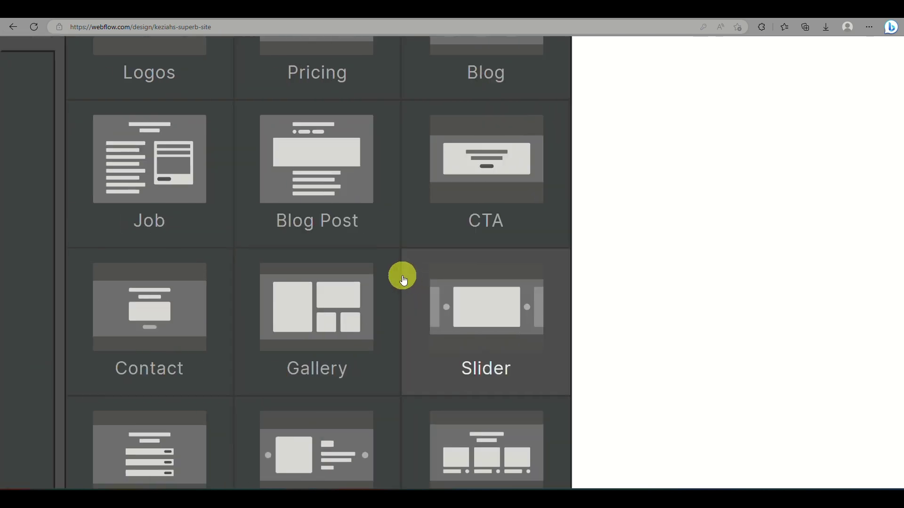
Step: Copy GridUp's Slider-9 carousel from Section > Slider, close the library, and select the empty Section
{"action": "scroll", "coordinate": [168, 318], "scroll_direction": "down", "scroll_amount": 5}
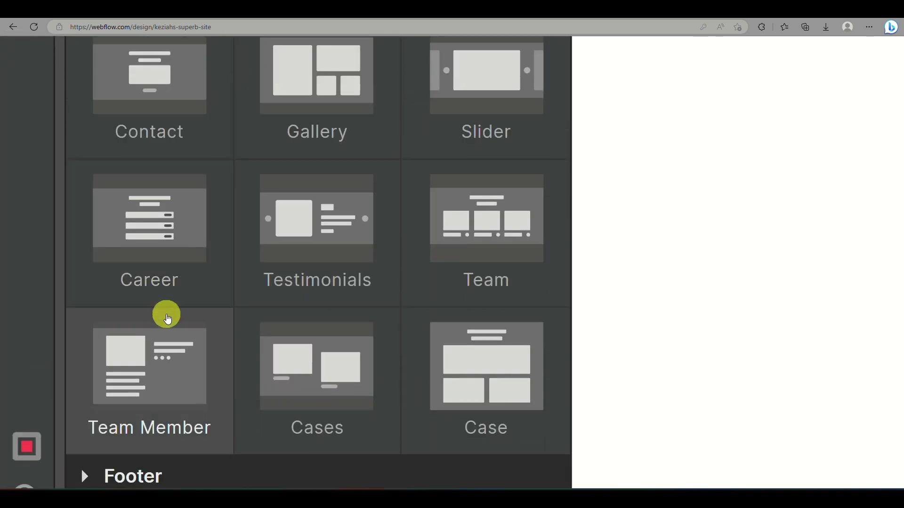
{"action": "scroll", "coordinate": [166, 315], "scroll_direction": "up", "scroll_amount": 3}
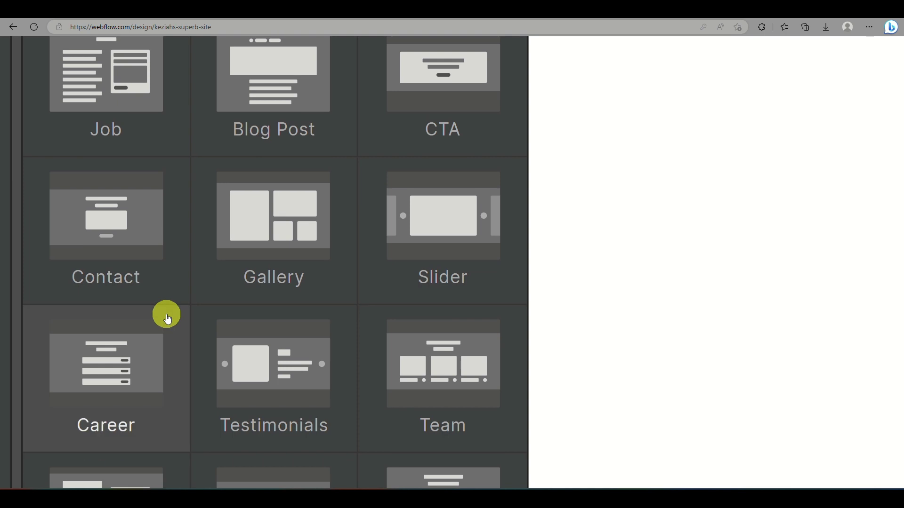
{"action": "left_click", "coordinate": [419, 256]}
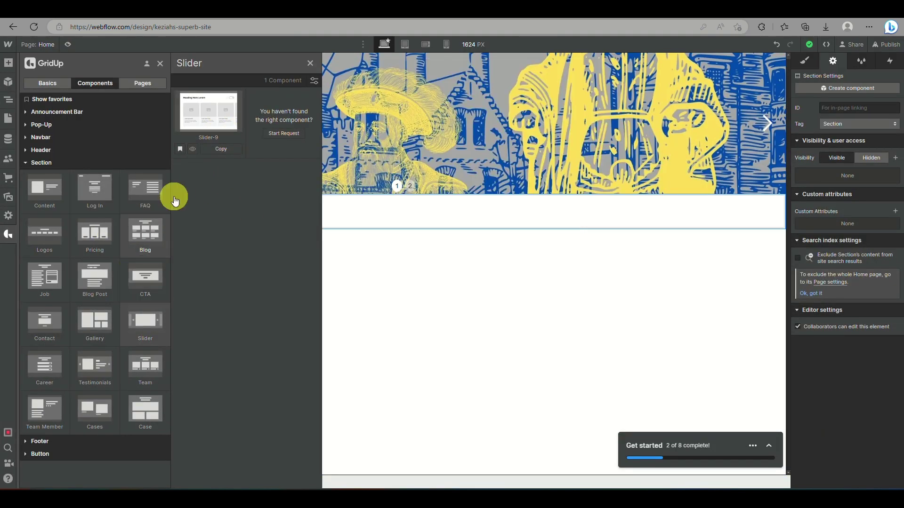
{"action": "mouse_move", "coordinate": [218, 157]}
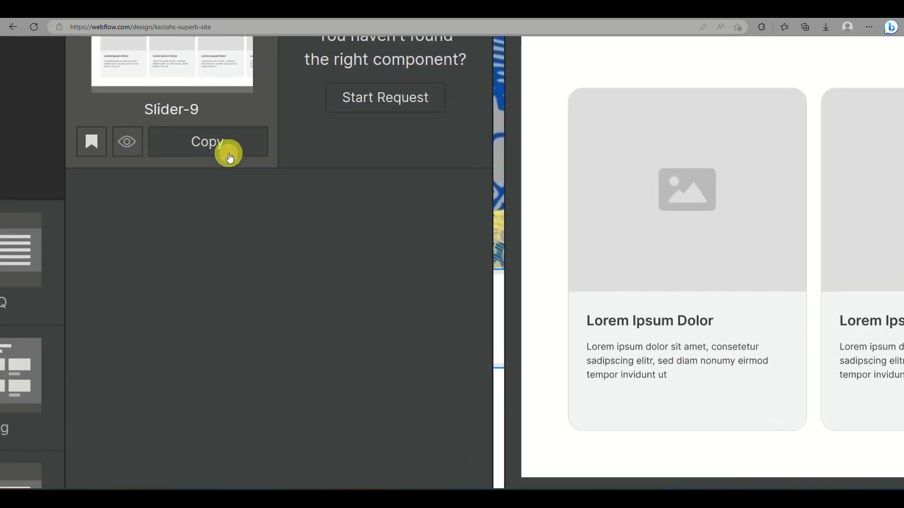
{"action": "left_click", "coordinate": [229, 157]}
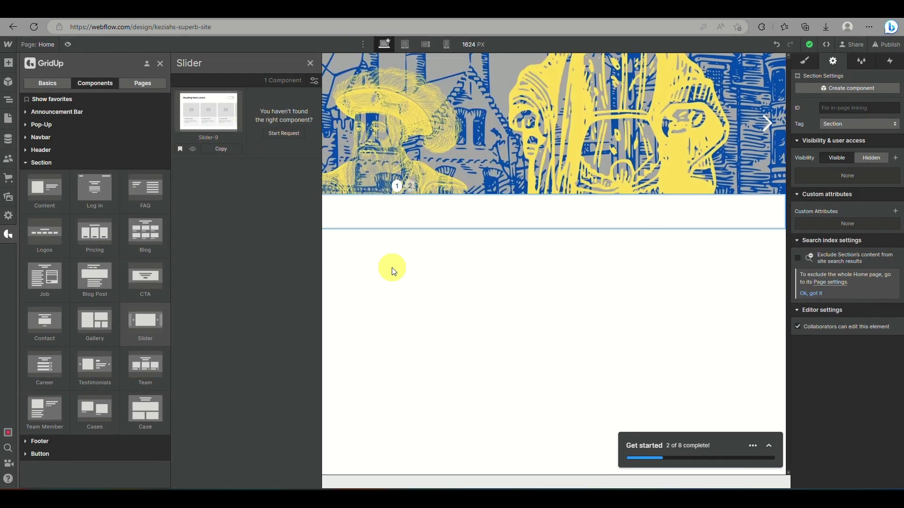
{"action": "left_click", "coordinate": [462, 352]}
{"action": "left_click", "coordinate": [184, 216]}
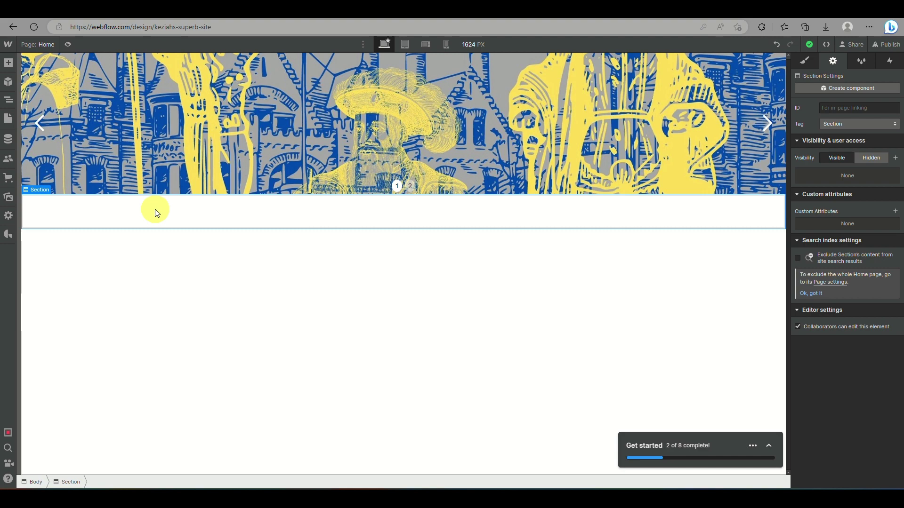
Step: Paste Slider-9 below the hero banner, check its placement, and preview the page
{"action": "key", "text": "ctrl+v"}
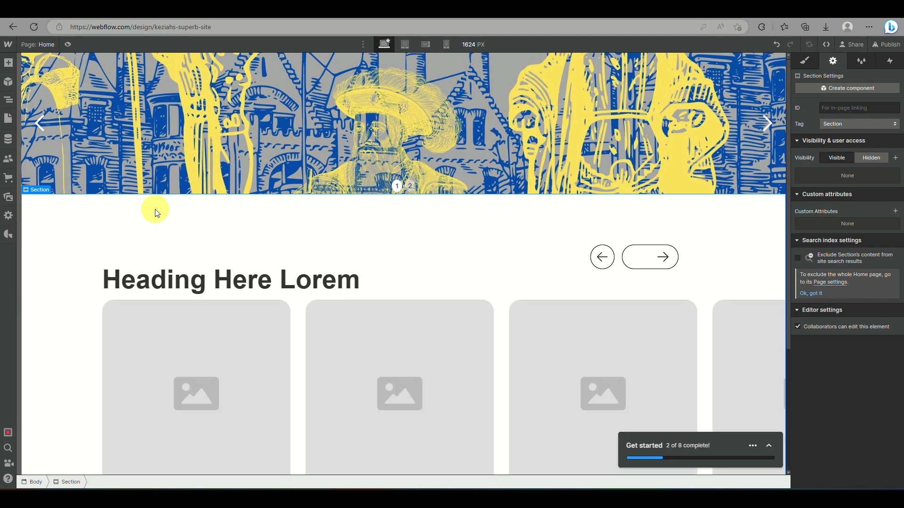
{"action": "scroll", "coordinate": [157, 213], "scroll_direction": "down", "scroll_amount": 4}
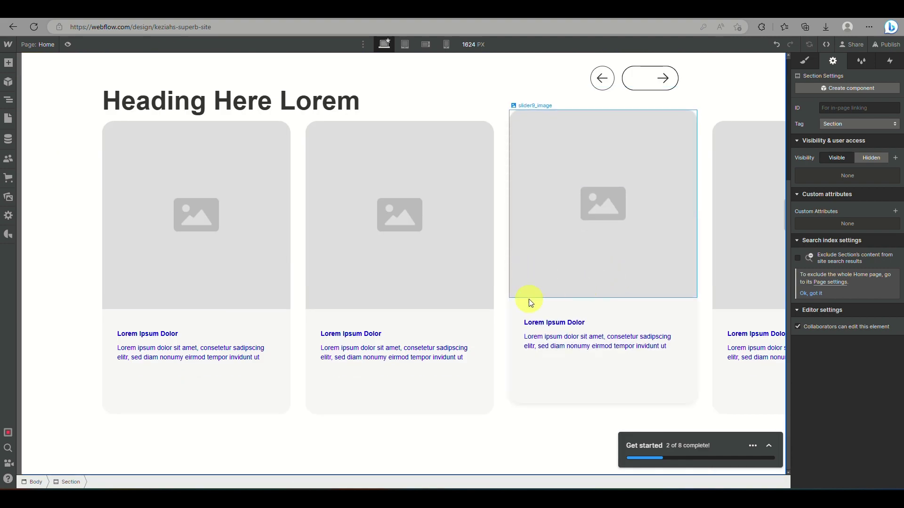
{"action": "scroll", "coordinate": [529, 298], "scroll_direction": "up", "scroll_amount": 4}
{"action": "left_click", "coordinate": [66, 43]}
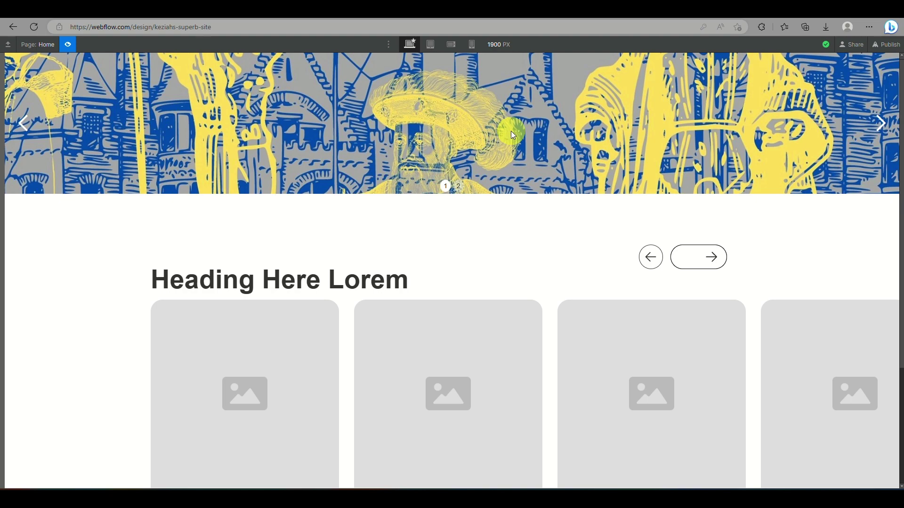
Step: Cycle the artwork banner forward through five slides
{"action": "left_click", "coordinate": [873, 126]}
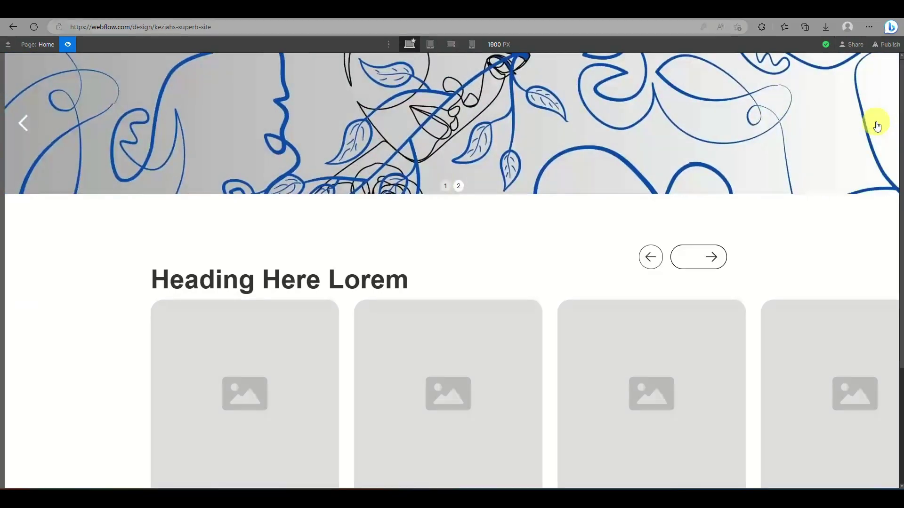
{"action": "left_click", "coordinate": [875, 123]}
{"action": "left_click", "coordinate": [881, 123]}
{"action": "left_click", "coordinate": [880, 123]}
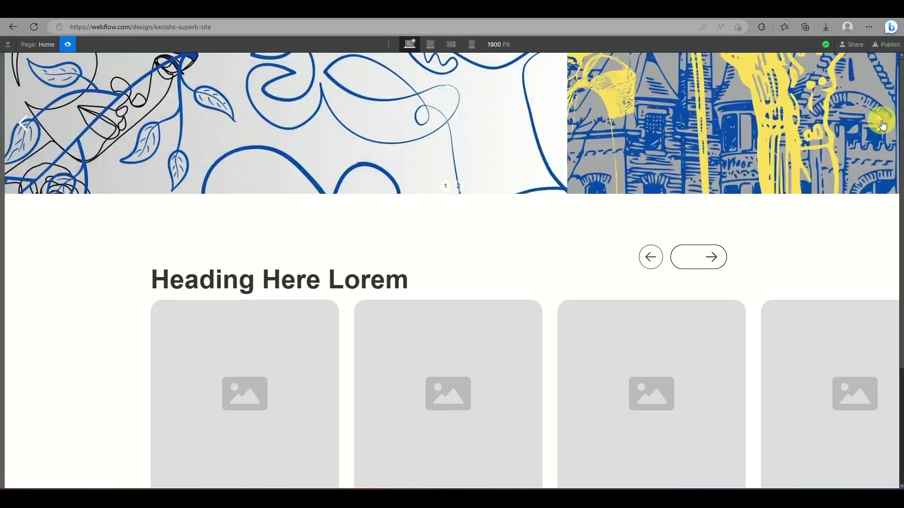
{"action": "left_click", "coordinate": [880, 123]}
Step: Slide the card carousel forward one card and back again
{"action": "scroll", "coordinate": [555, 312], "scroll_direction": "down", "scroll_amount": 3}
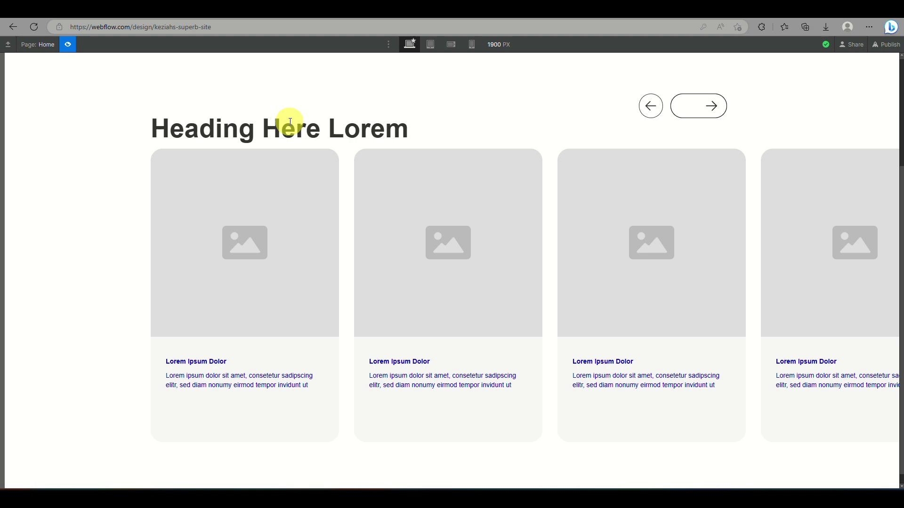
{"action": "left_click", "coordinate": [692, 107]}
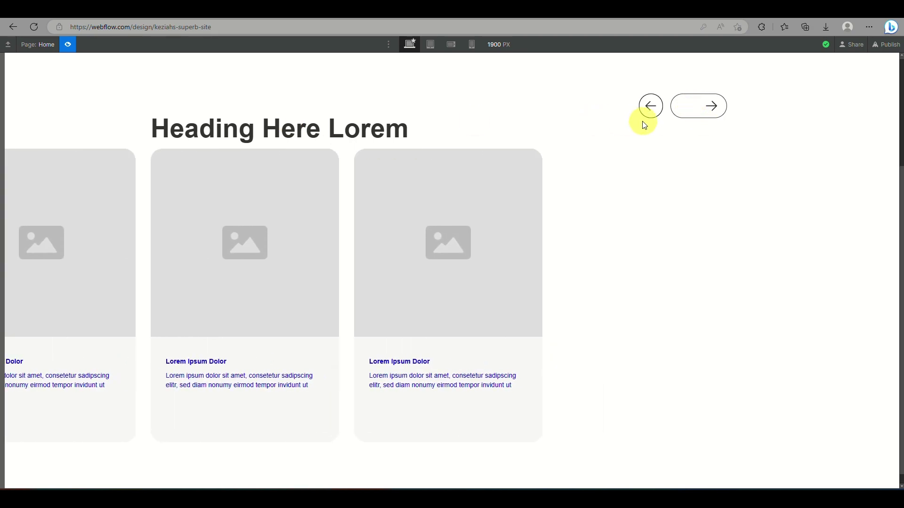
{"action": "left_click", "coordinate": [649, 108]}
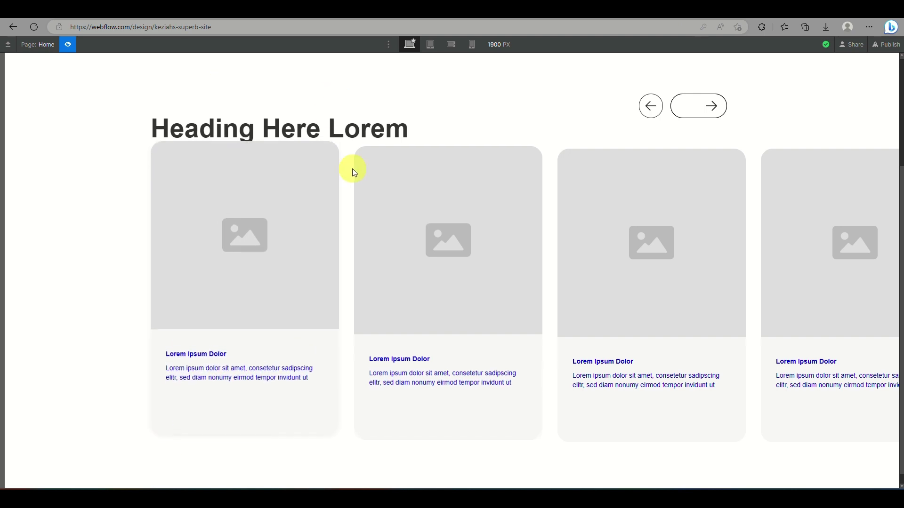
Step: Exit preview and inspect the first three cards' text and image areas
{"action": "left_click", "coordinate": [72, 50]}
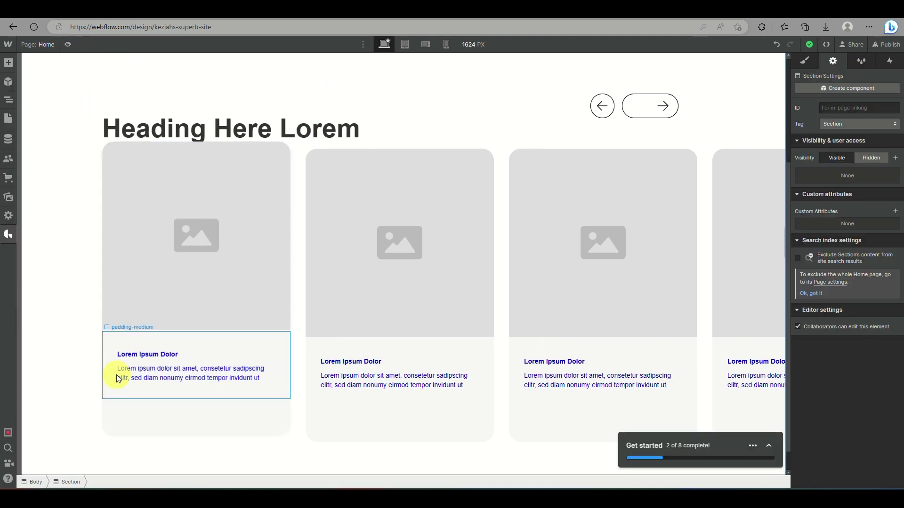
{"action": "left_click", "coordinate": [142, 417]}
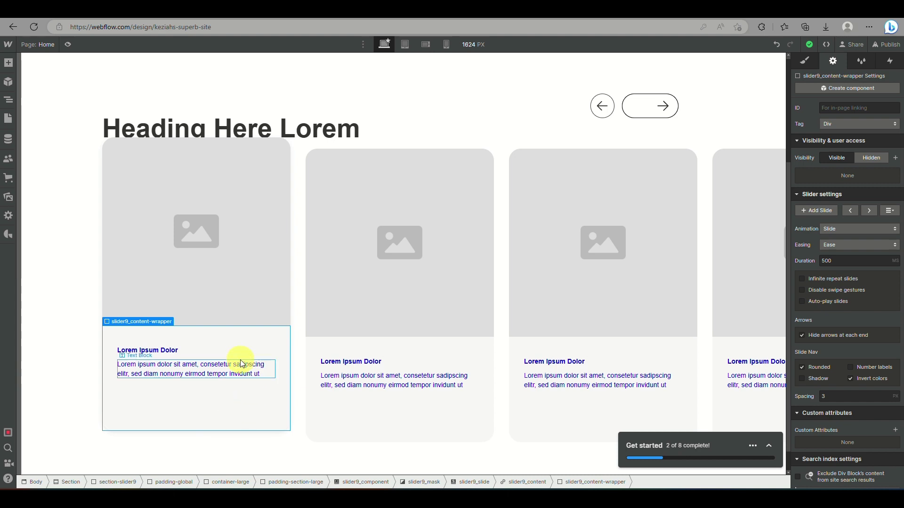
{"action": "key", "text": "Up"}
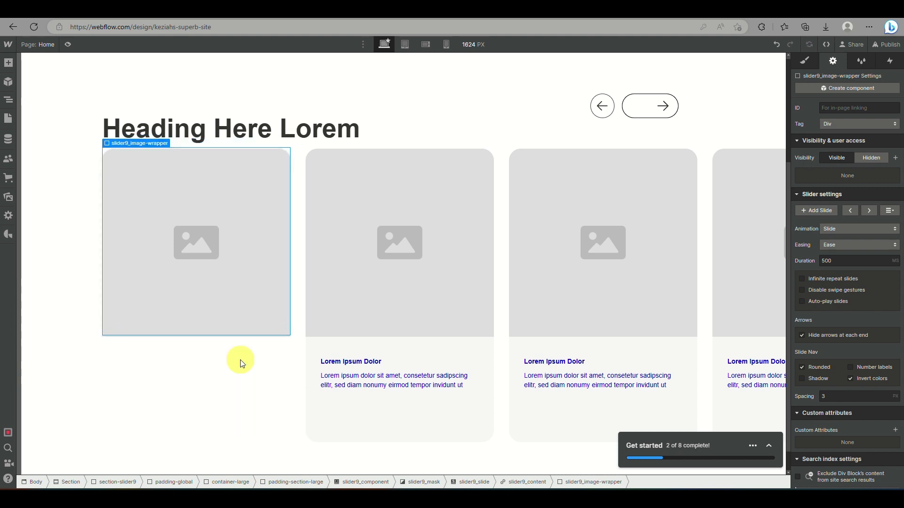
{"action": "left_click", "coordinate": [479, 424]}
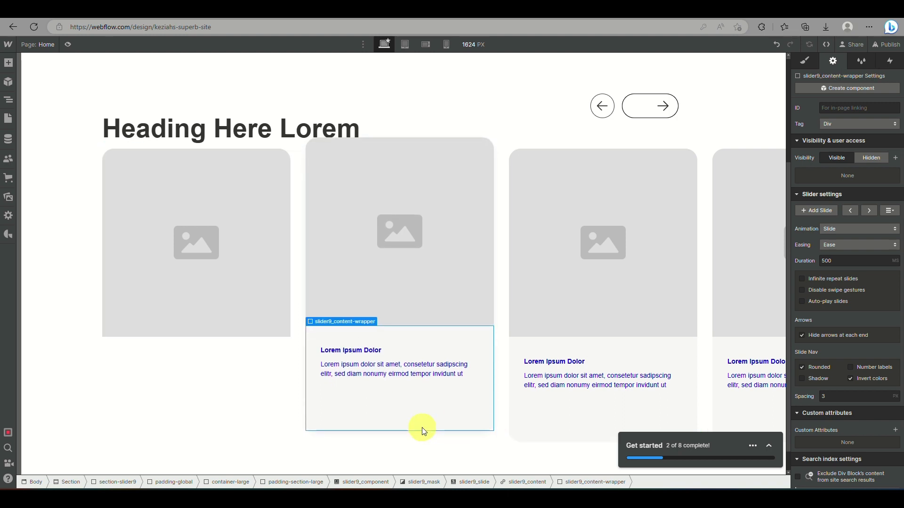
{"action": "key", "text": "Up"}
{"action": "left_click", "coordinate": [598, 393]}
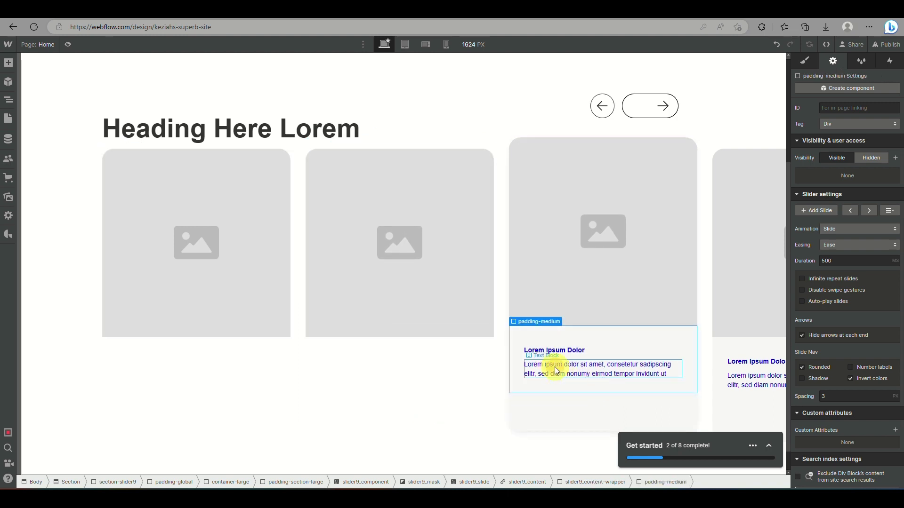
Step: Drag a card's description text block away and drop it back in place
{"action": "left_click_drag", "start_coordinate": [555, 370], "coordinate": [646, 403]}
{"action": "left_click_drag", "start_coordinate": [746, 381], "coordinate": [553, 387]}
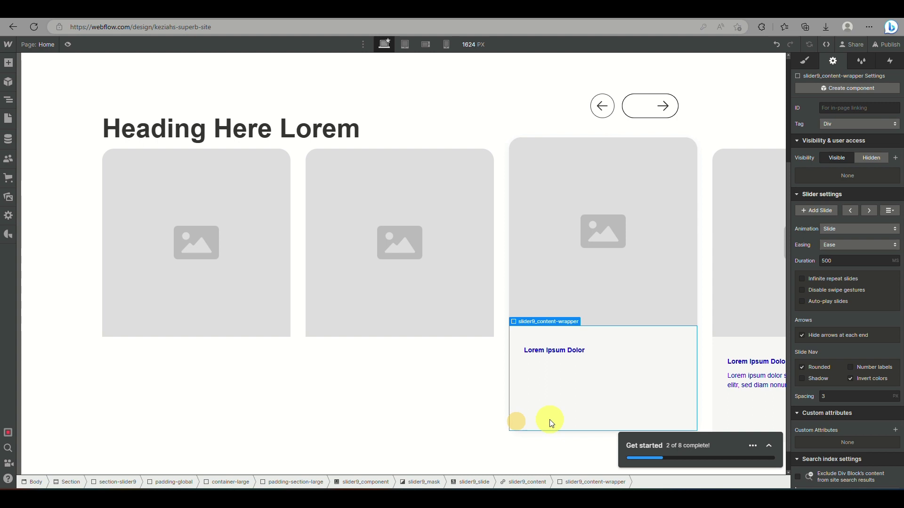
{"action": "left_click_drag", "start_coordinate": [550, 423], "coordinate": [512, 398]}
Step: Select the carousel area, then the first card's text and image areas
{"action": "left_click", "coordinate": [553, 390]}
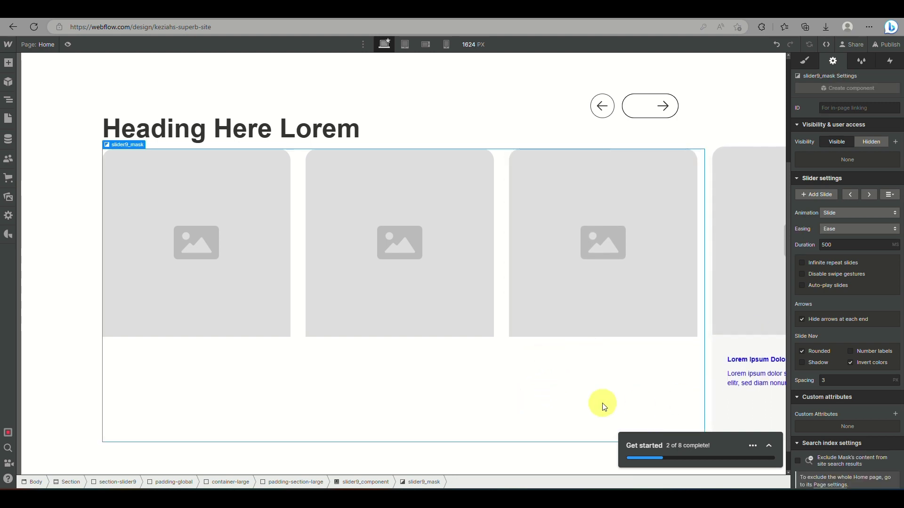
{"action": "scroll", "coordinate": [604, 406], "scroll_direction": "right", "scroll_amount": 10}
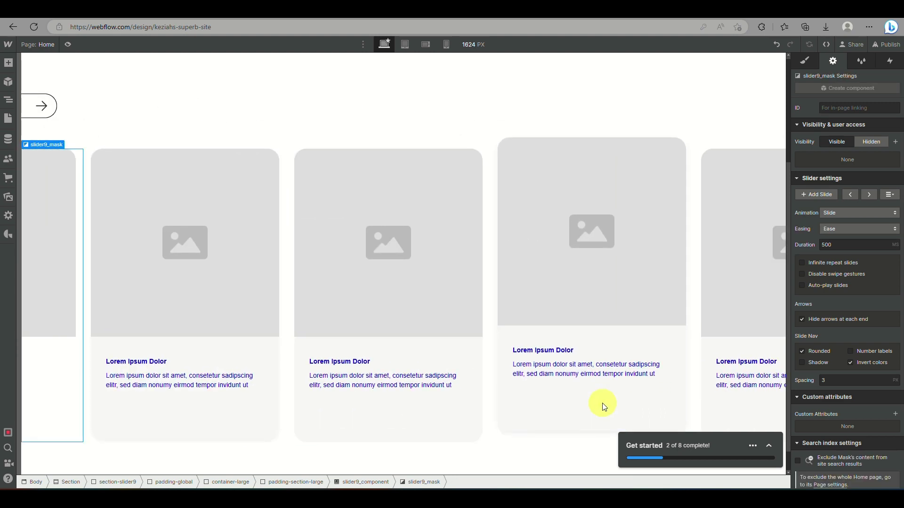
{"action": "left_click", "coordinate": [259, 419]}
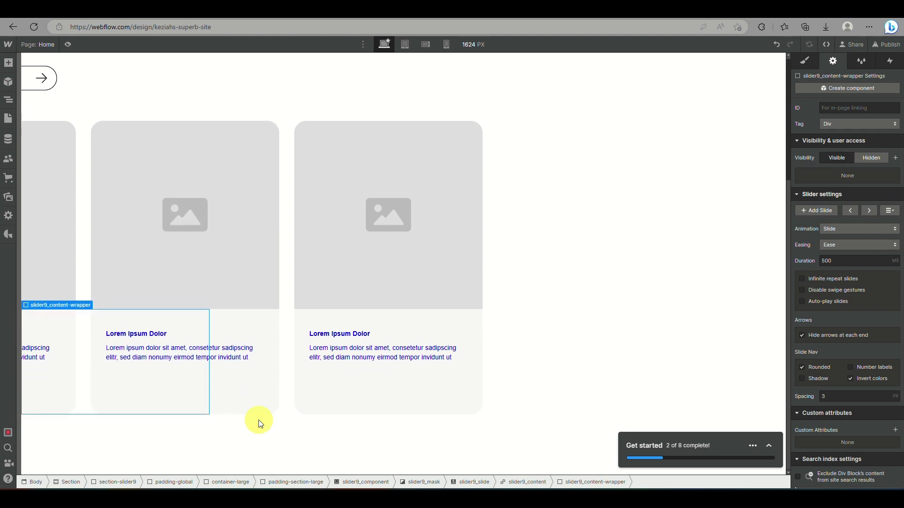
{"action": "left_click", "coordinate": [275, 432]}
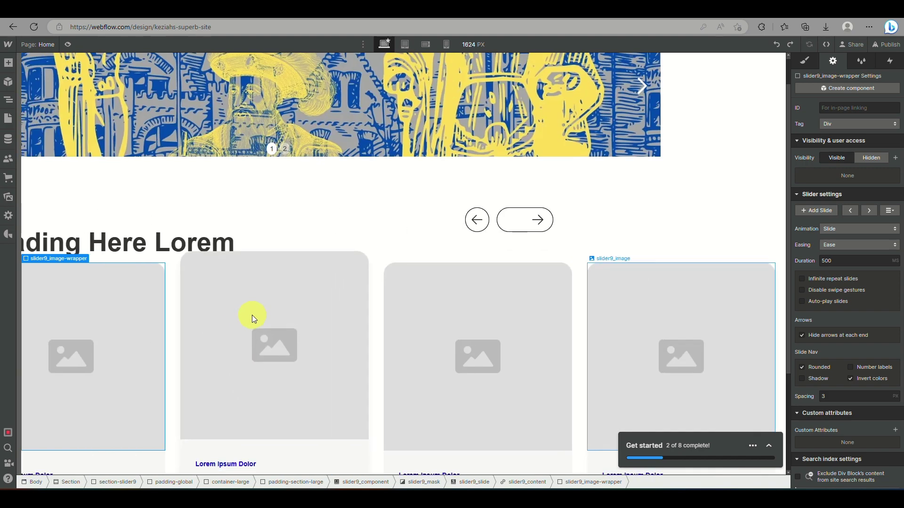
{"action": "scroll", "coordinate": [108, 380], "scroll_direction": "left", "scroll_amount": 5}
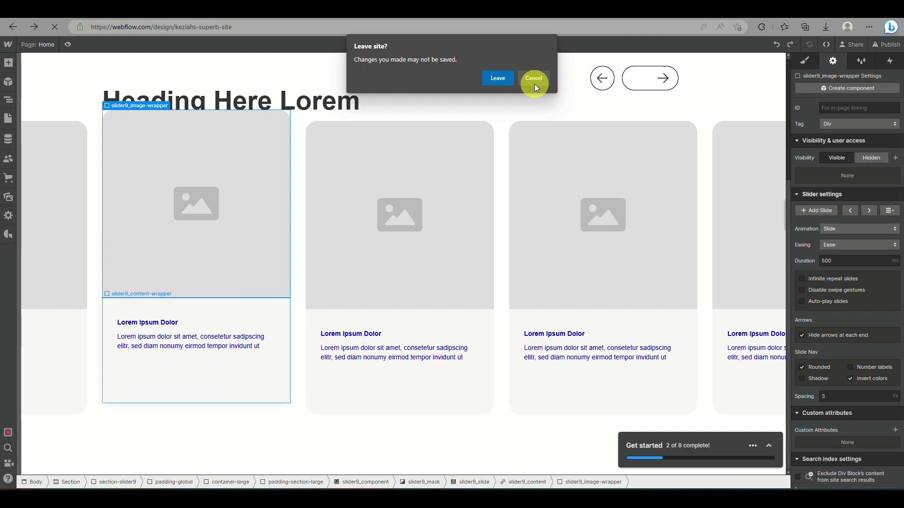
Step: Cancel the Leave site prompt and reopen Superb Site in the Designer from the dashboard
{"action": "left_click", "coordinate": [535, 80]}
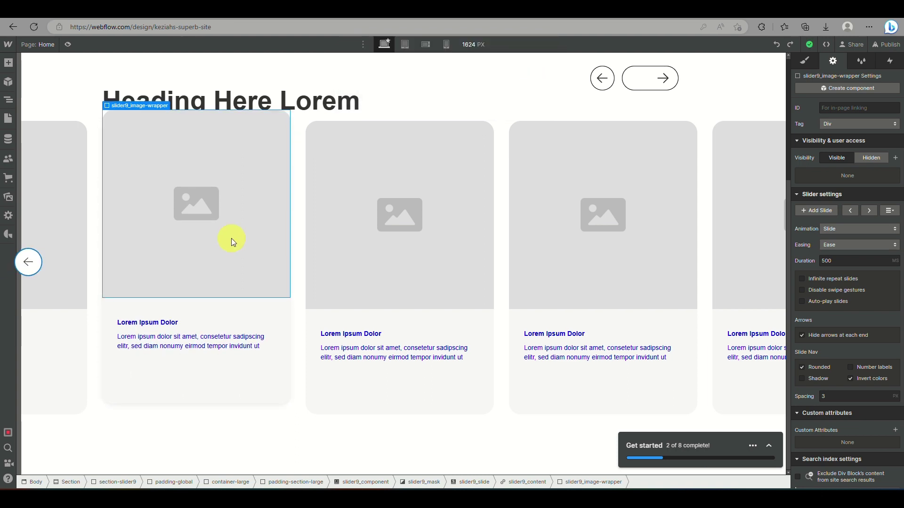
{"action": "scroll", "coordinate": [233, 241], "scroll_direction": "right", "scroll_amount": 5}
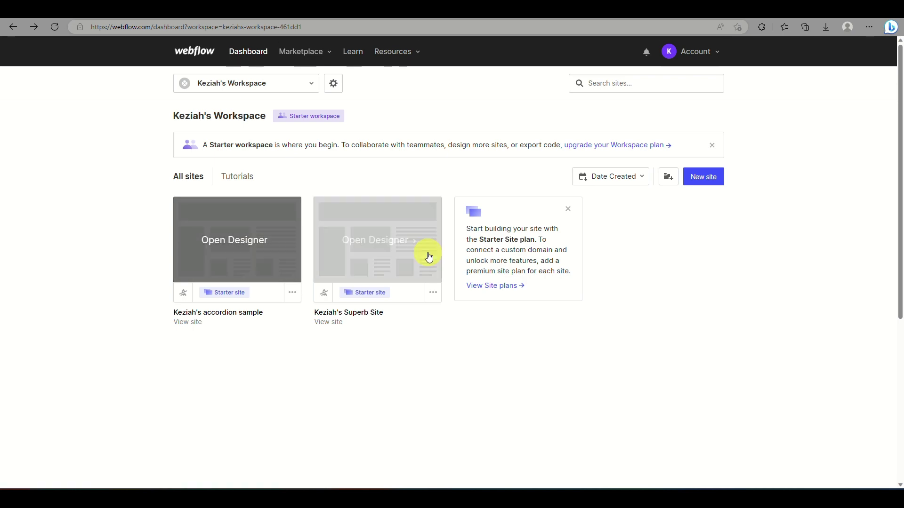
{"action": "left_click", "coordinate": [408, 234]}
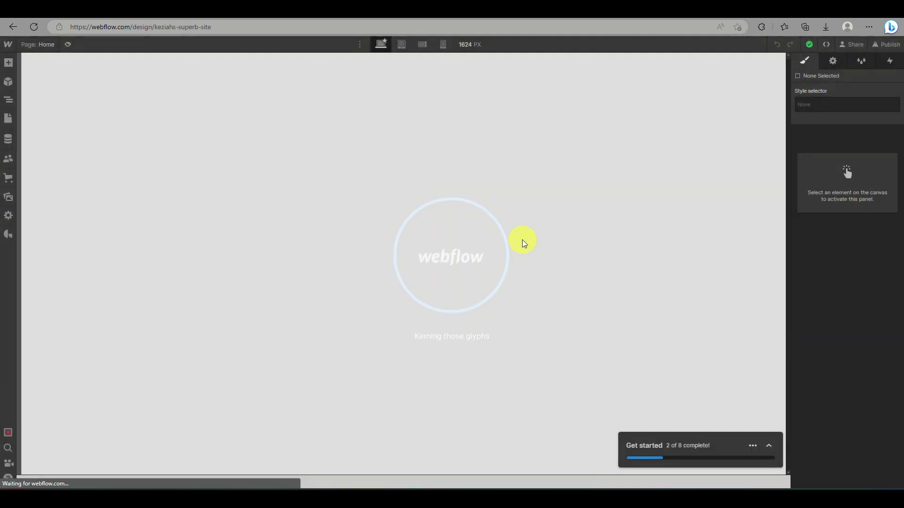
Step: Remove the text blocks from the third, fourth and fifth slider cards
{"action": "scroll", "coordinate": [559, 270], "scroll_direction": "down", "scroll_amount": 4}
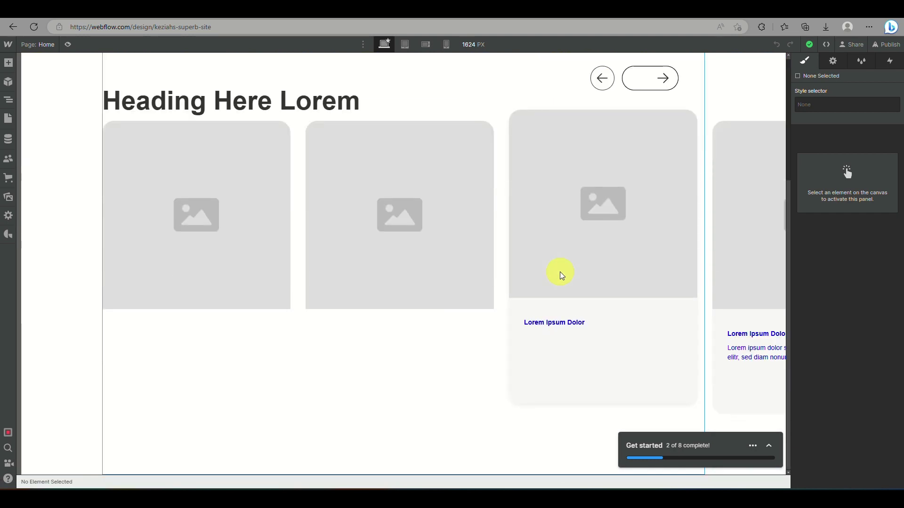
{"action": "left_click", "coordinate": [552, 387]}
{"action": "key", "text": "Up"}
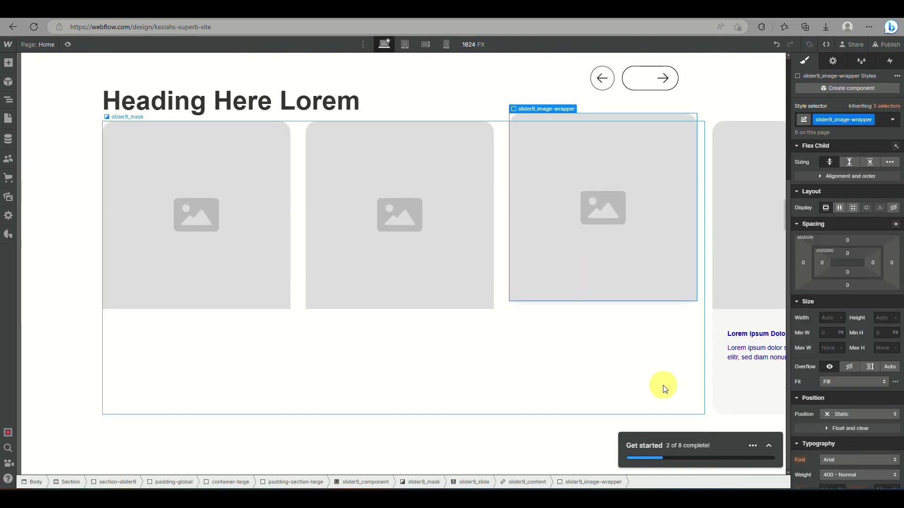
{"action": "scroll", "coordinate": [696, 388], "scroll_direction": "right", "scroll_amount": 5}
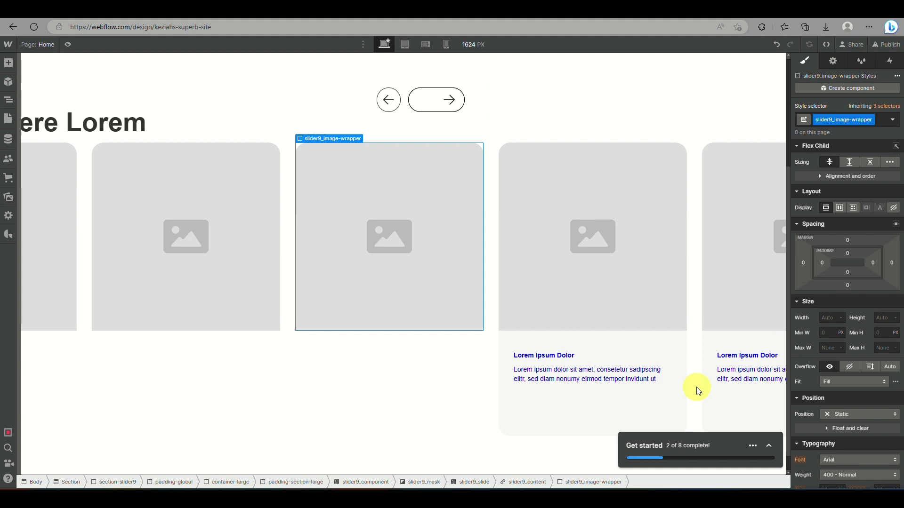
{"action": "left_click", "coordinate": [678, 406]}
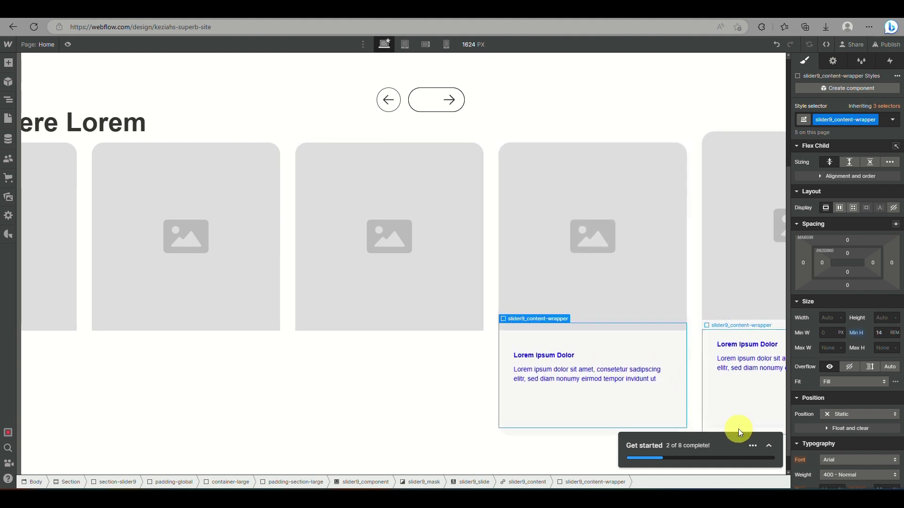
{"action": "key", "text": "Up"}
{"action": "left_click", "coordinate": [728, 397]}
{"action": "key", "text": "Up"}
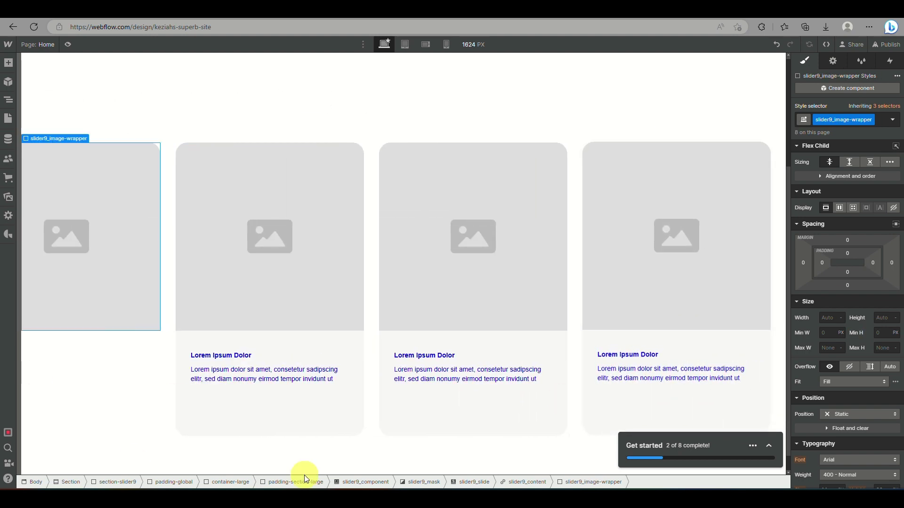
Step: Delete the remaining cards' text blocks so only image areas are left
{"action": "left_click", "coordinate": [347, 408]}
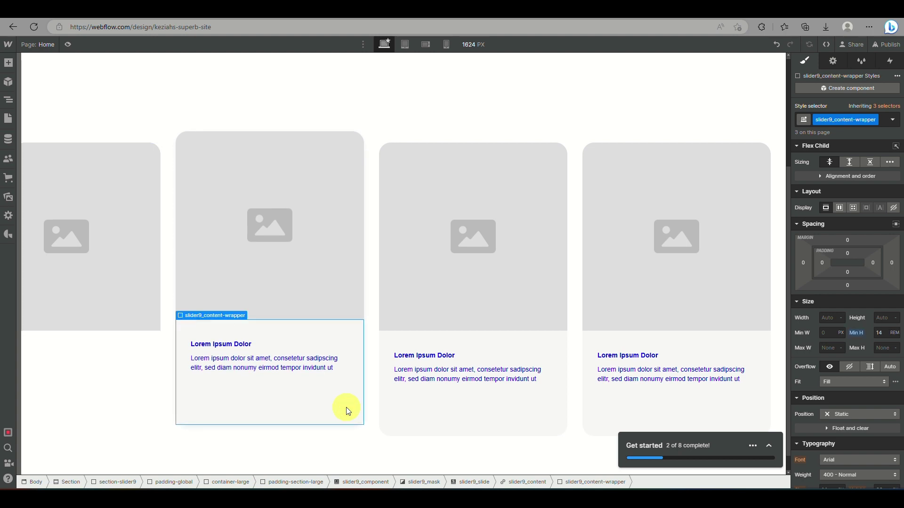
{"action": "left_click", "coordinate": [514, 427]}
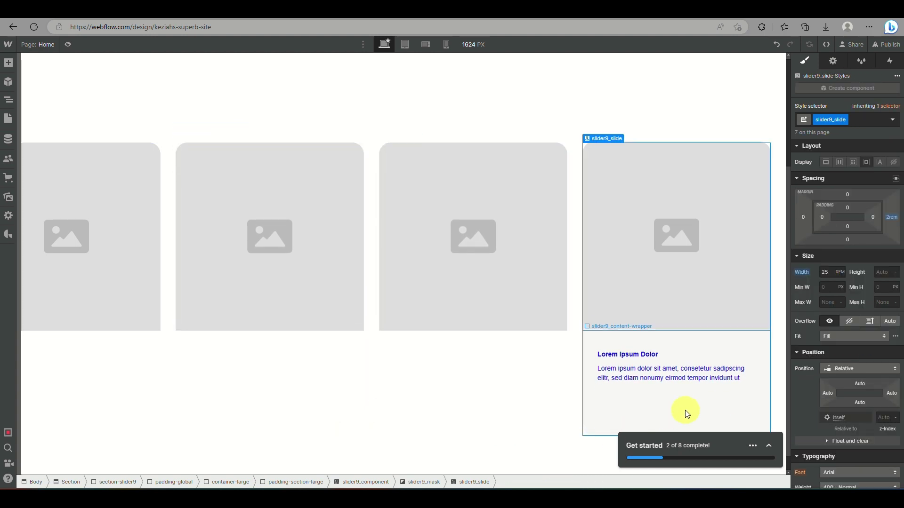
{"action": "left_click", "coordinate": [762, 416]}
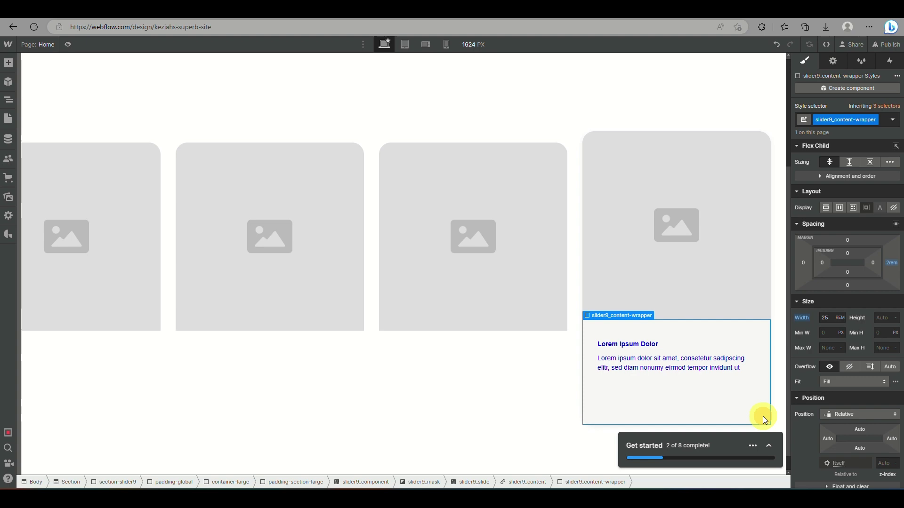
{"action": "key", "text": "Delete"}
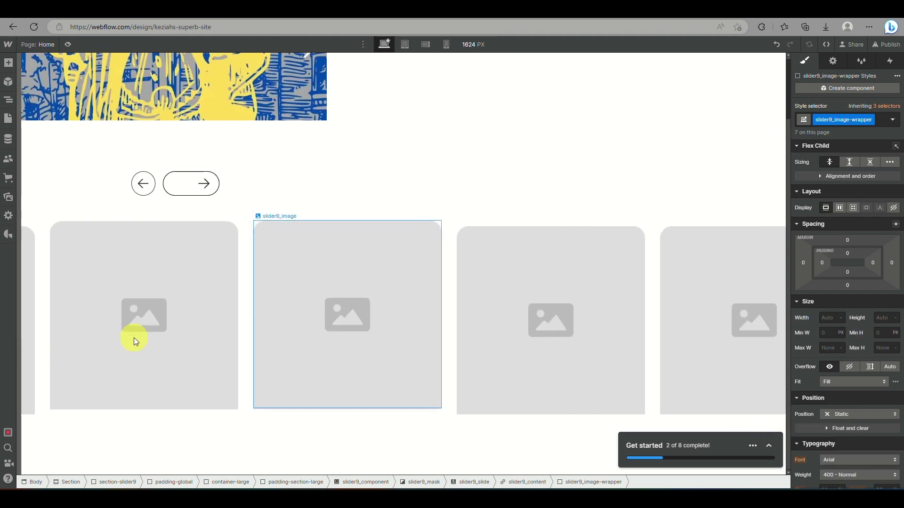
{"action": "left_click", "coordinate": [134, 337]}
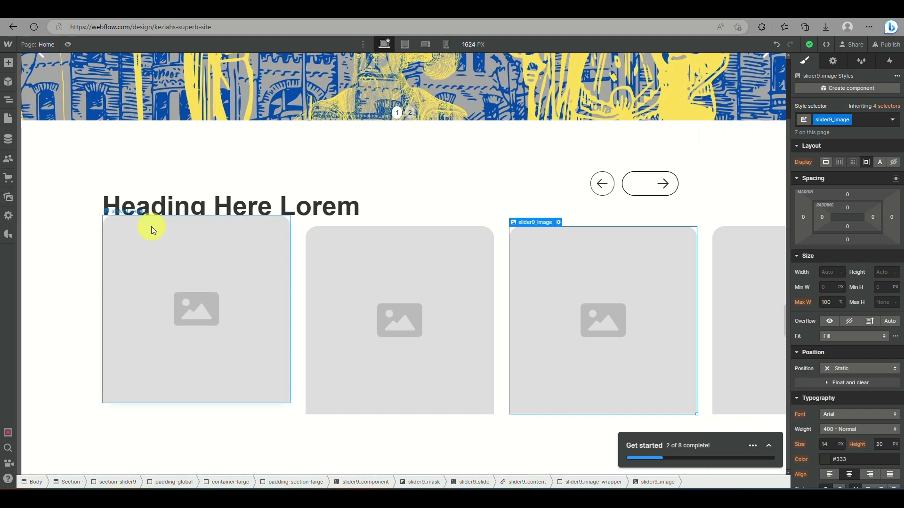
Step: Retitle the carousel heading from 'Heading Here Lorem' to 'sample'
{"action": "double_click", "coordinate": [172, 211]}
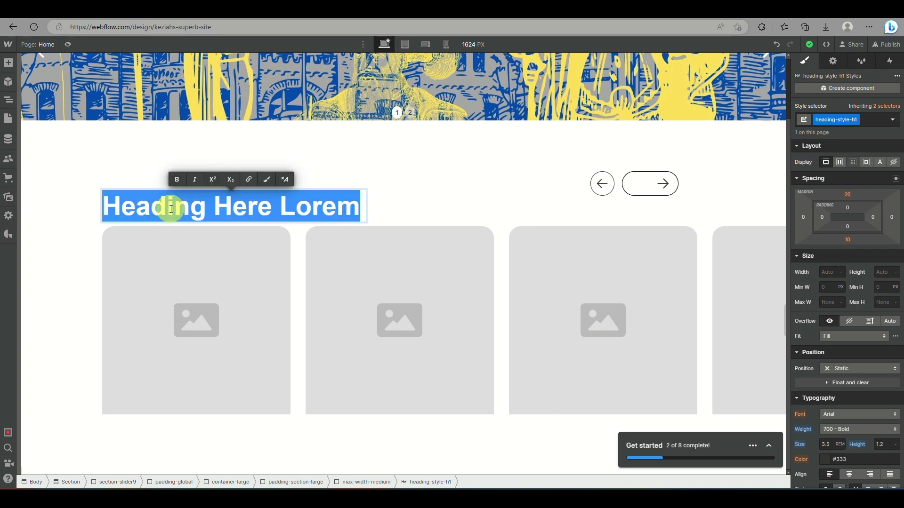
{"action": "type", "text": "ple"}
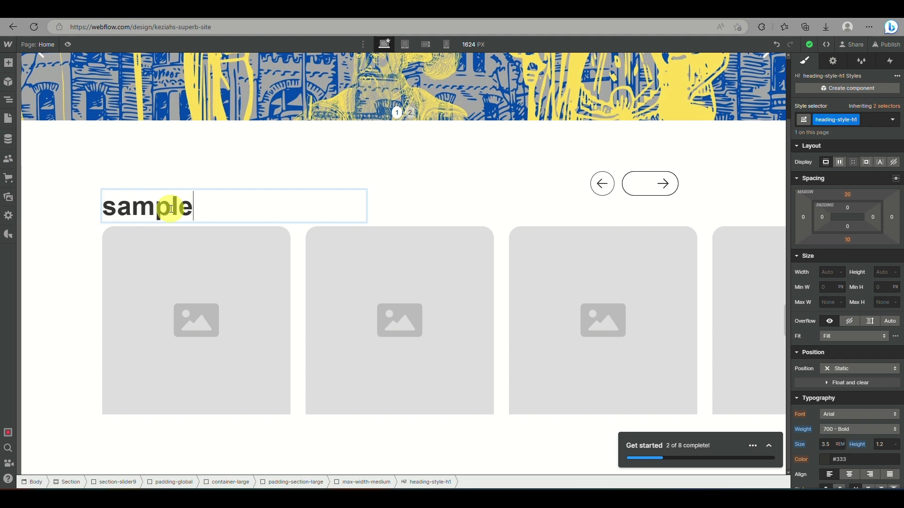
{"action": "key", "text": "Escape"}
{"action": "left_click", "coordinate": [186, 267]}
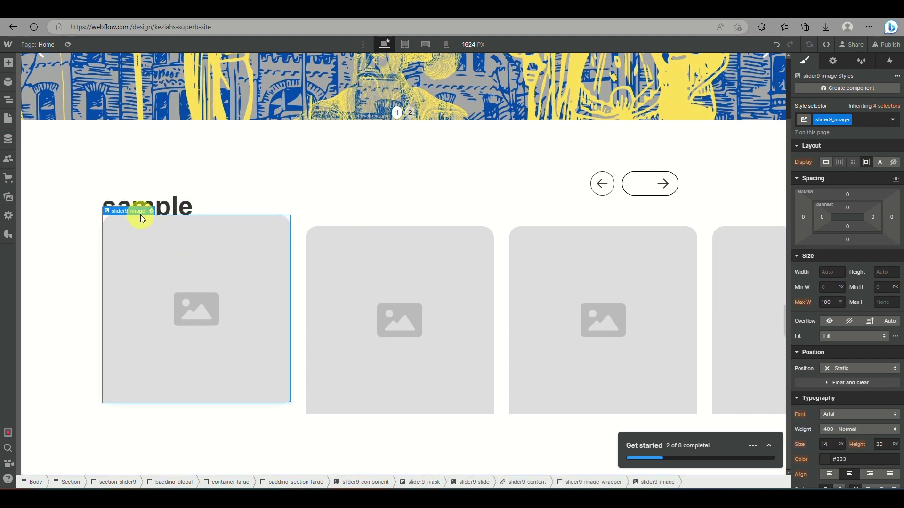
Step: Set the first card's image to the pink flower pattern 1.jpg
{"action": "left_click", "coordinate": [163, 287]}
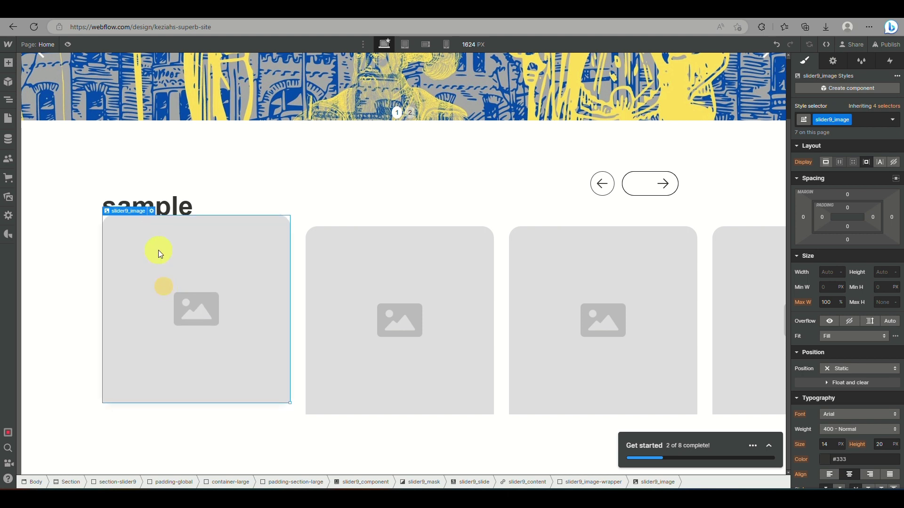
{"action": "left_click", "coordinate": [151, 219]}
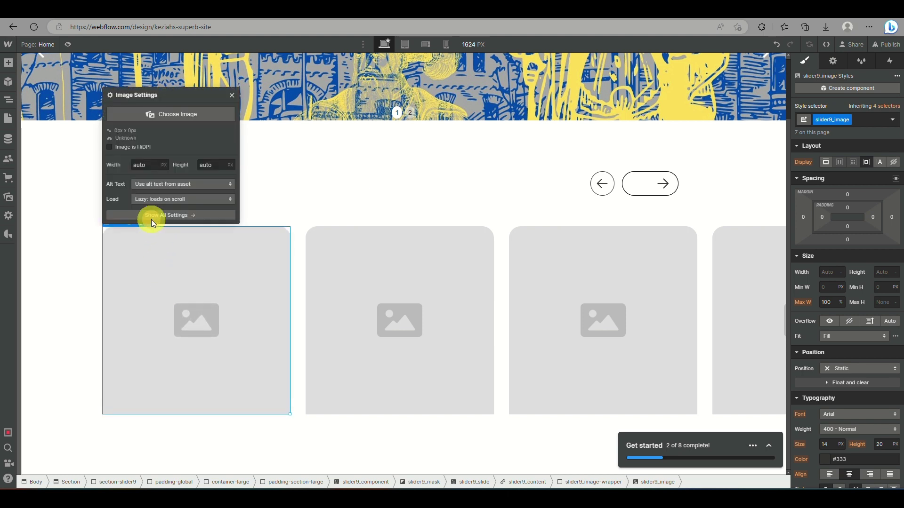
{"action": "left_click", "coordinate": [158, 120]}
{"action": "left_click", "coordinate": [68, 202]}
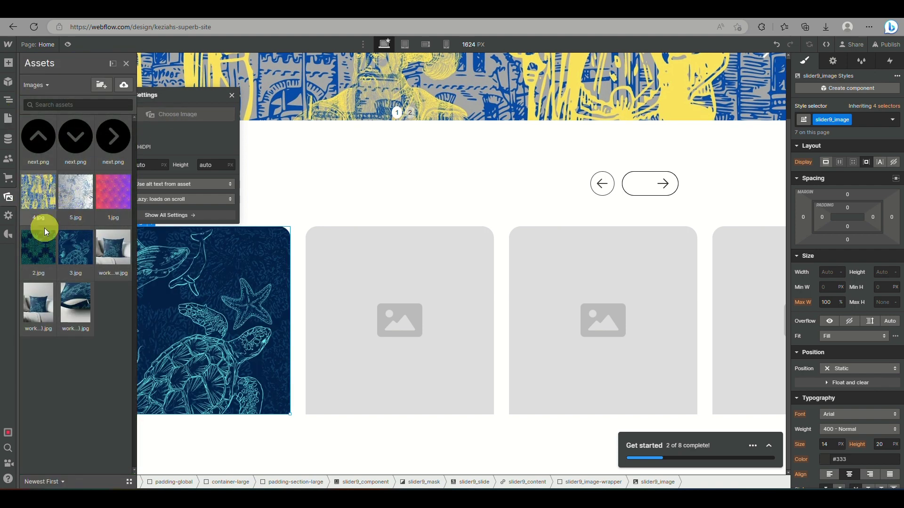
{"action": "left_click", "coordinate": [116, 211]}
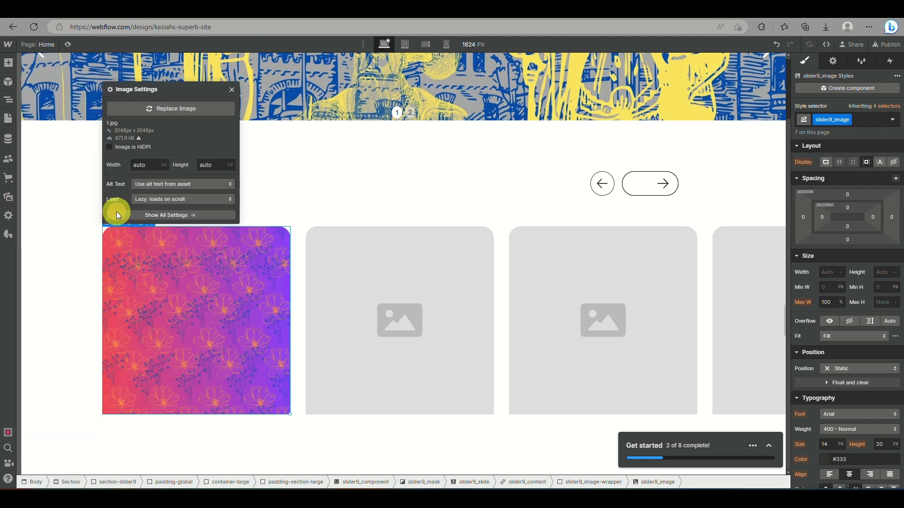
Step: Set the second card's image to the turtle throw-pillow photo
{"action": "left_click", "coordinate": [346, 230]}
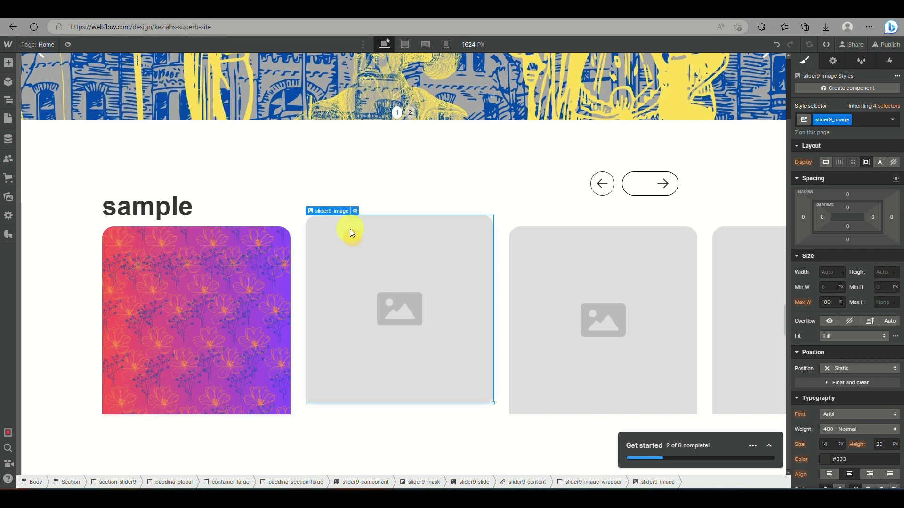
{"action": "left_click", "coordinate": [356, 223]}
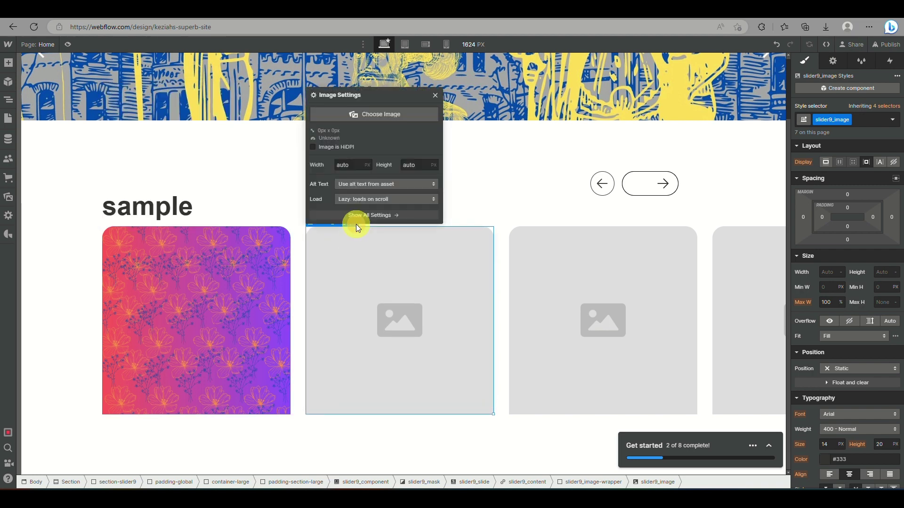
{"action": "left_click", "coordinate": [358, 117]}
{"action": "left_click", "coordinate": [113, 254]}
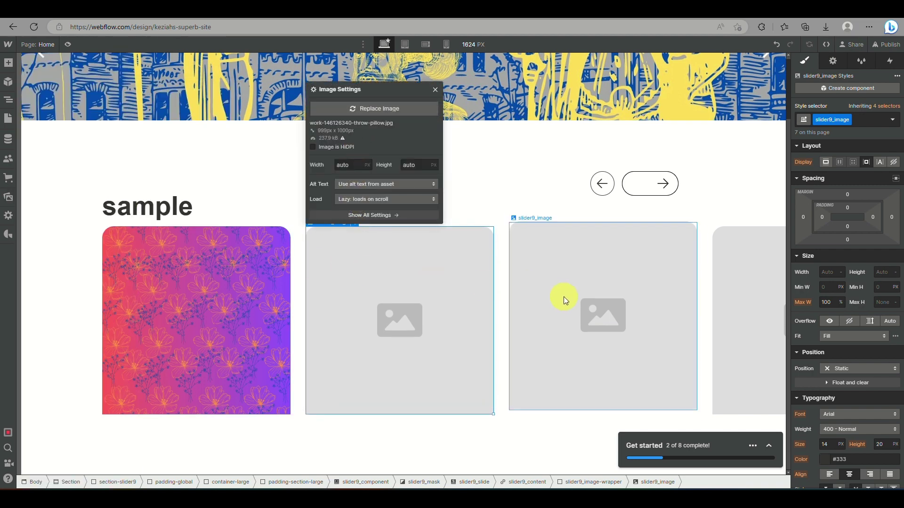
Step: Set the third card's image to 4.jpg
{"action": "left_click", "coordinate": [584, 270]}
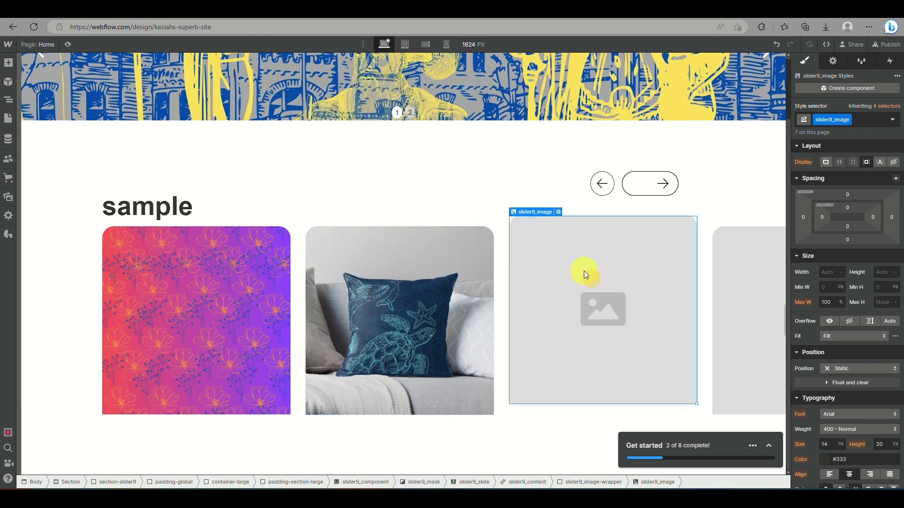
{"action": "left_click", "coordinate": [560, 218]}
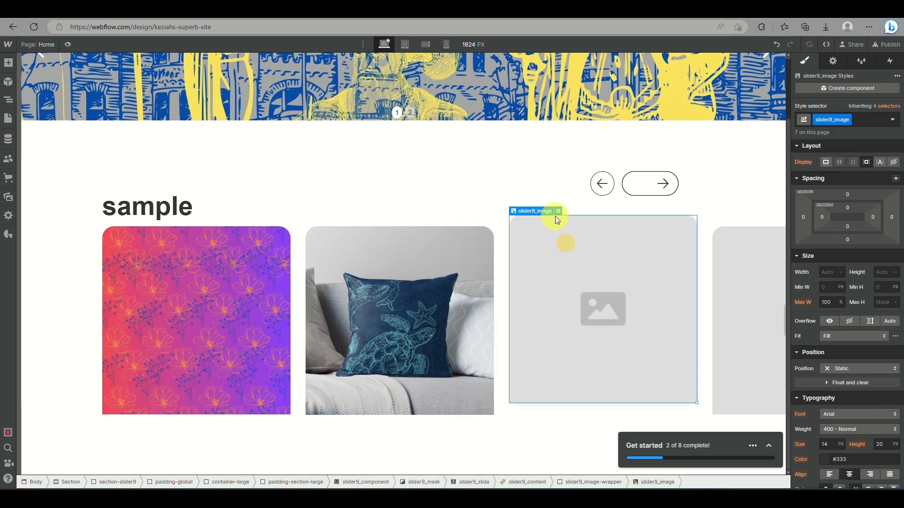
{"action": "left_click", "coordinate": [558, 225]}
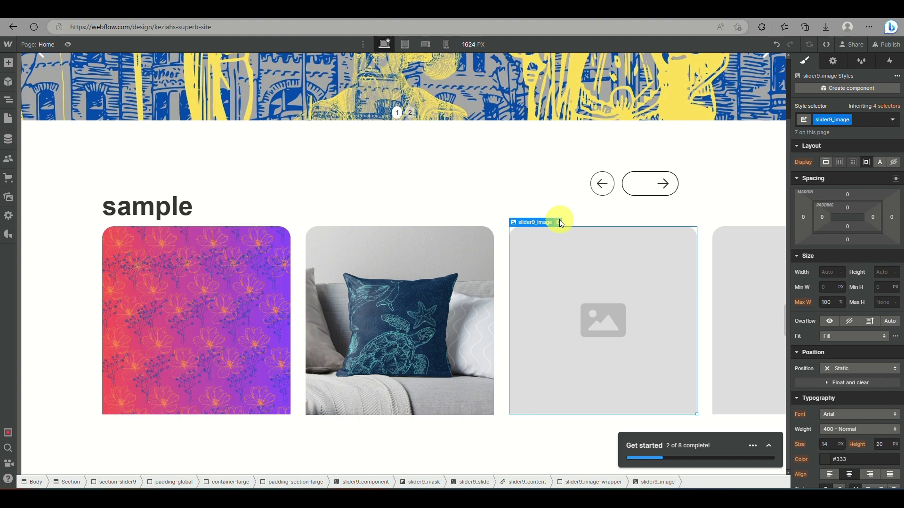
{"action": "left_click", "coordinate": [559, 221]}
{"action": "left_click", "coordinate": [556, 115]}
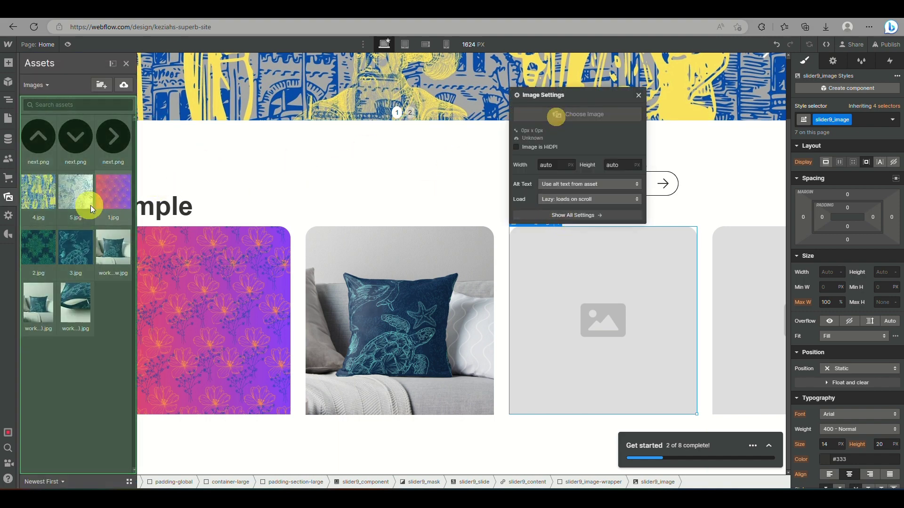
{"action": "left_click", "coordinate": [39, 192]}
Step: Fill the first two empty cards with 2.jpg and 3.jpg
{"action": "scroll", "coordinate": [657, 342], "scroll_direction": "right", "scroll_amount": 10}
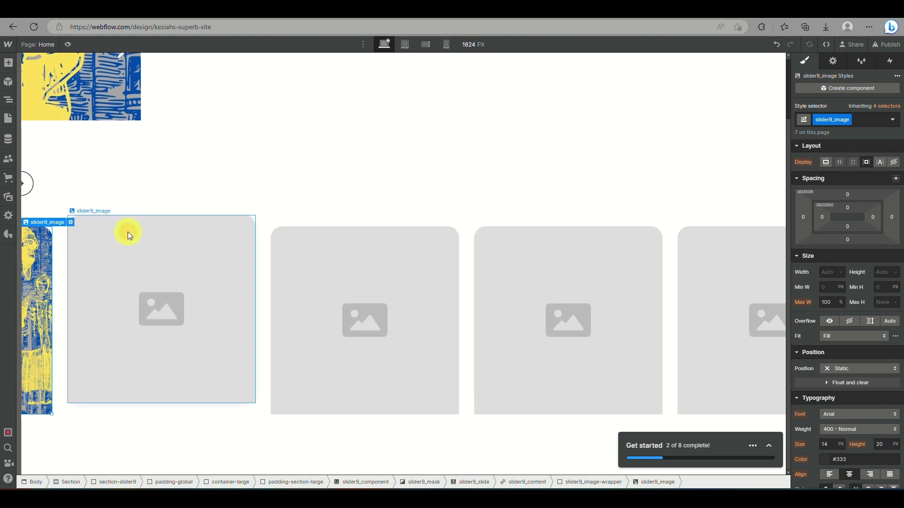
{"action": "left_click", "coordinate": [116, 216]}
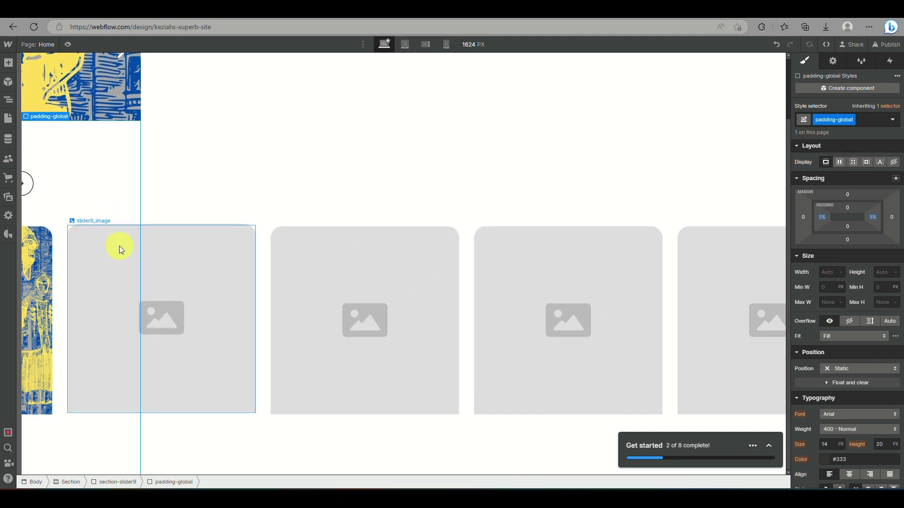
{"action": "left_click", "coordinate": [125, 240]}
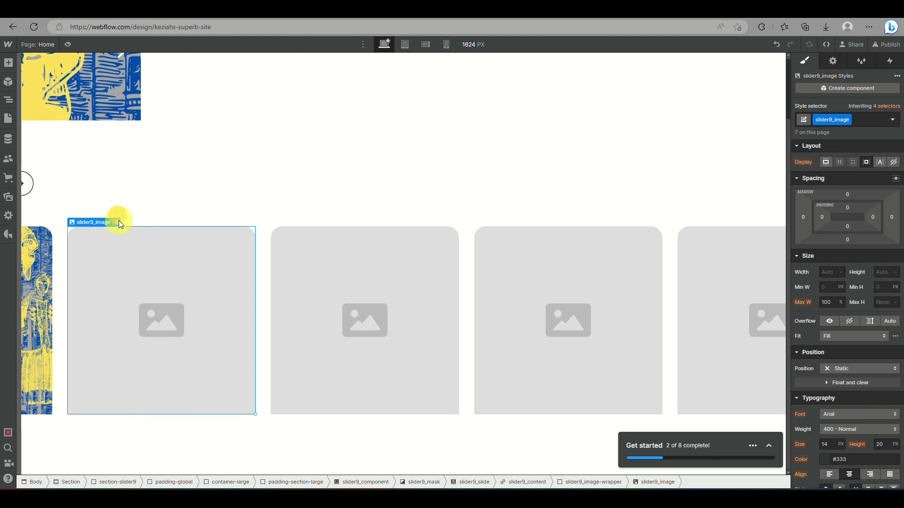
{"action": "left_click", "coordinate": [118, 223]}
{"action": "left_click", "coordinate": [114, 112]}
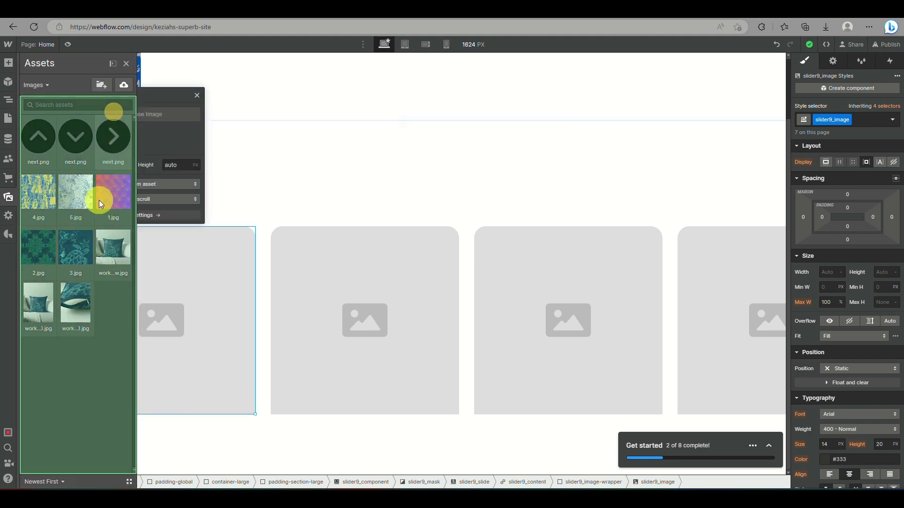
{"action": "left_click", "coordinate": [41, 260]}
{"action": "left_click", "coordinate": [310, 226]}
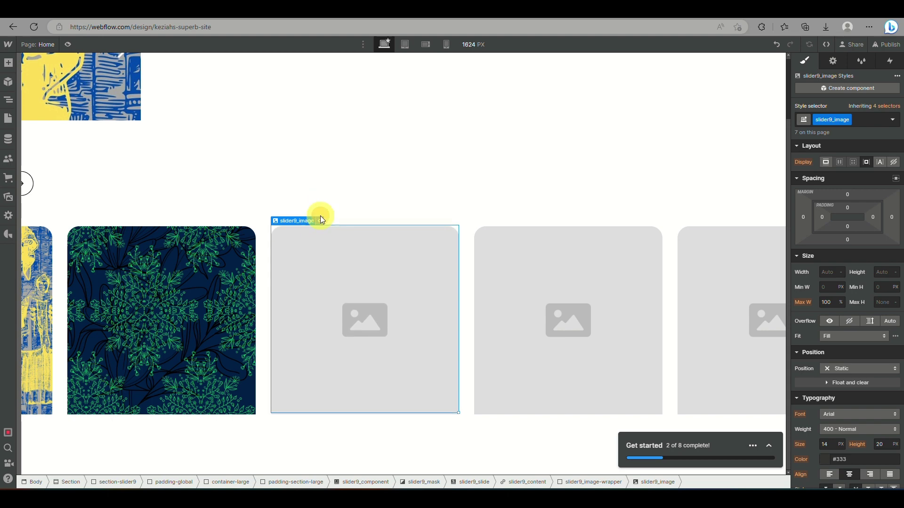
{"action": "left_click", "coordinate": [321, 219]}
{"action": "left_click", "coordinate": [301, 115]}
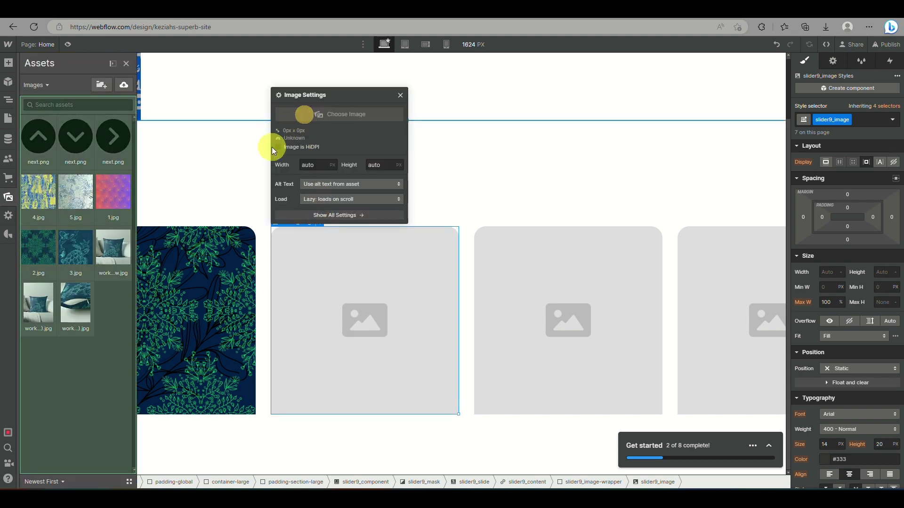
{"action": "left_click", "coordinate": [83, 245]}
Step: Fill the next two cards with the pink floral pattern and the pillow photo 5.jpg
{"action": "left_click", "coordinate": [519, 290]}
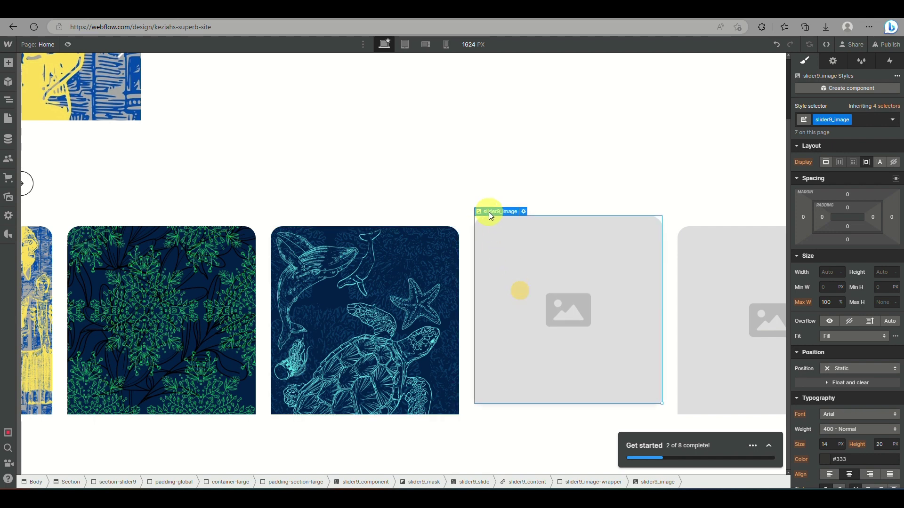
{"action": "left_click", "coordinate": [525, 219]}
{"action": "left_click", "coordinate": [483, 114]}
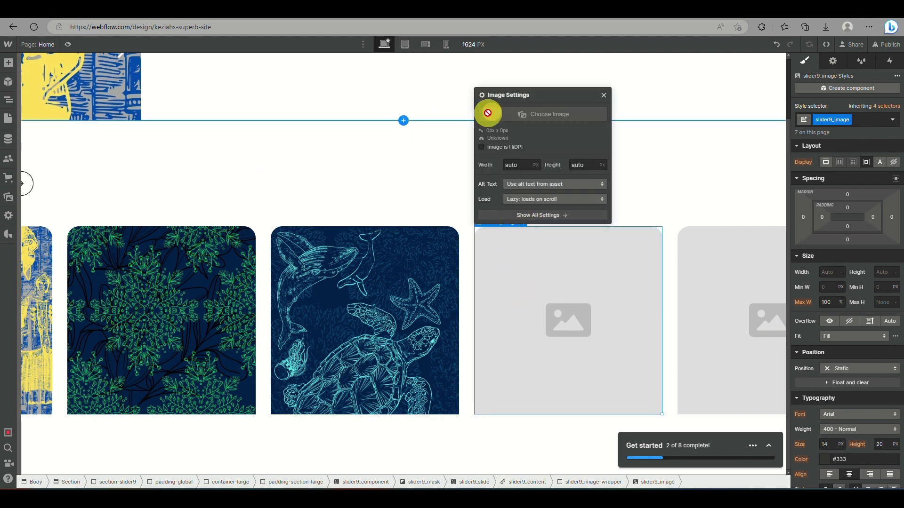
{"action": "left_click", "coordinate": [101, 186]}
{"action": "left_click", "coordinate": [707, 305]}
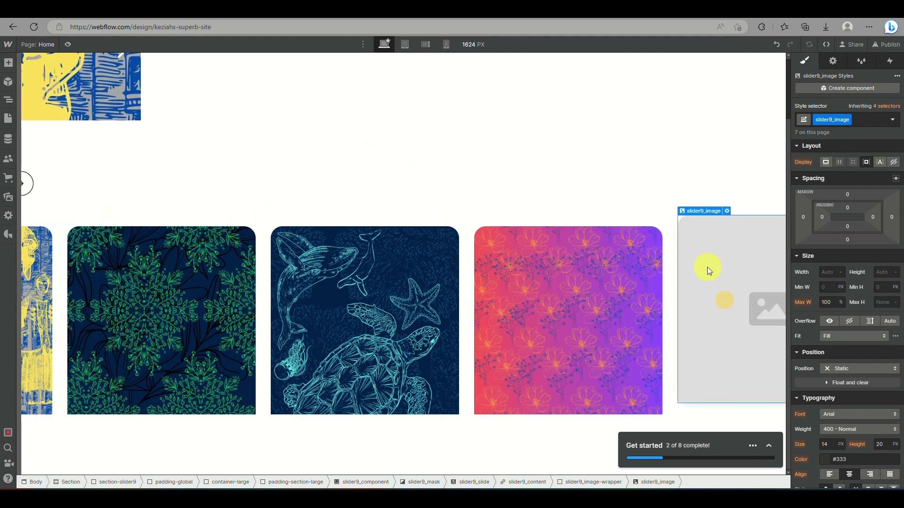
{"action": "left_click", "coordinate": [727, 222]}
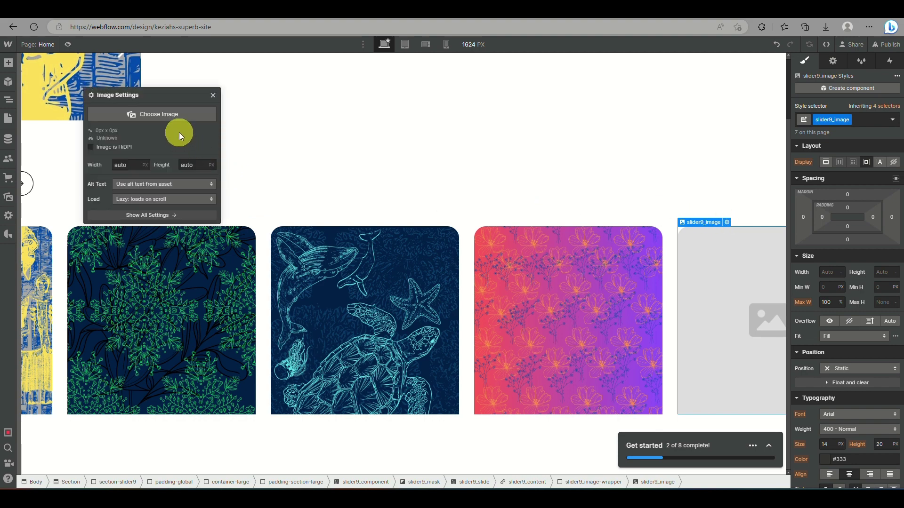
{"action": "left_click", "coordinate": [178, 114]}
{"action": "left_click", "coordinate": [77, 191]}
{"action": "left_click", "coordinate": [85, 308]}
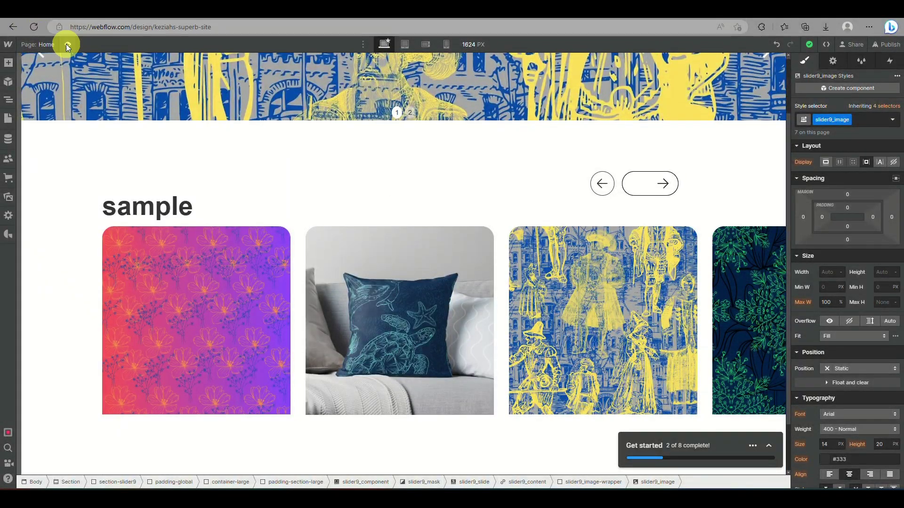
Step: Preview the home page at desktop width and scroll to the sample carousel
{"action": "left_click", "coordinate": [67, 45]}
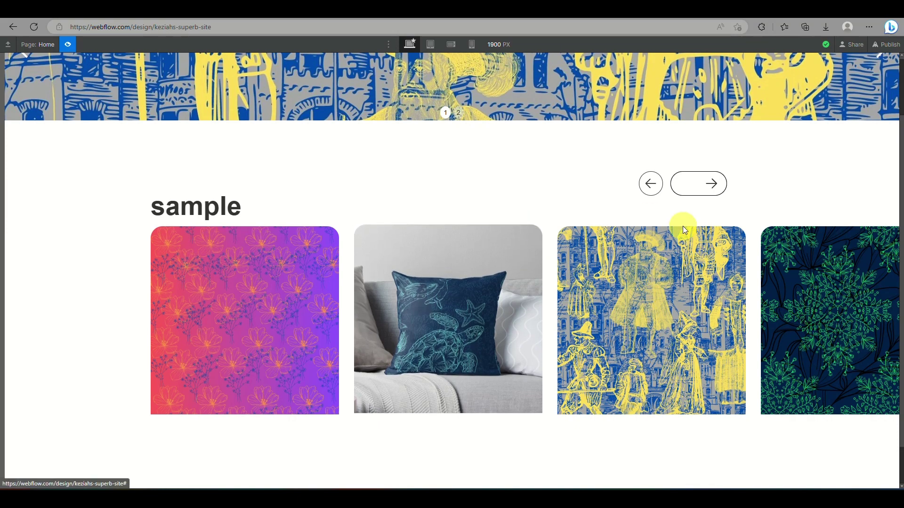
{"action": "scroll", "coordinate": [485, 242], "scroll_direction": "up", "scroll_amount": 2}
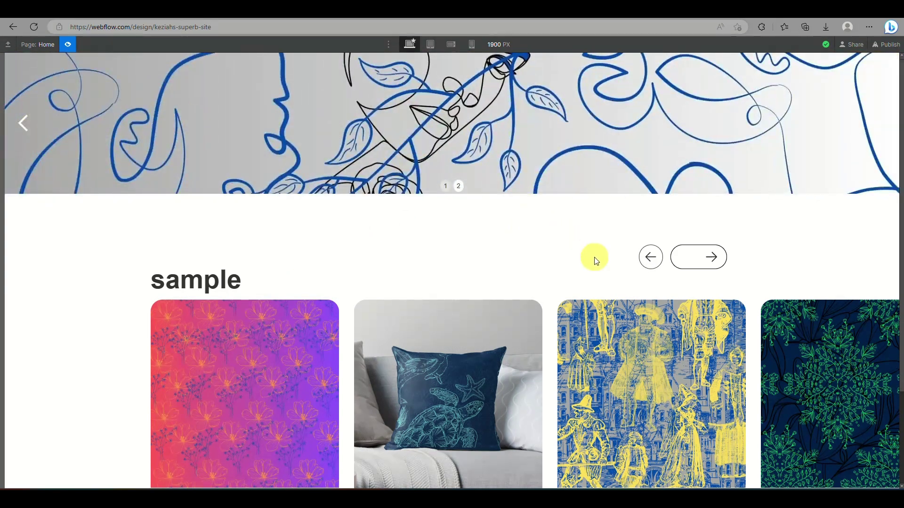
{"action": "scroll", "coordinate": [486, 328], "scroll_direction": "down", "scroll_amount": 3}
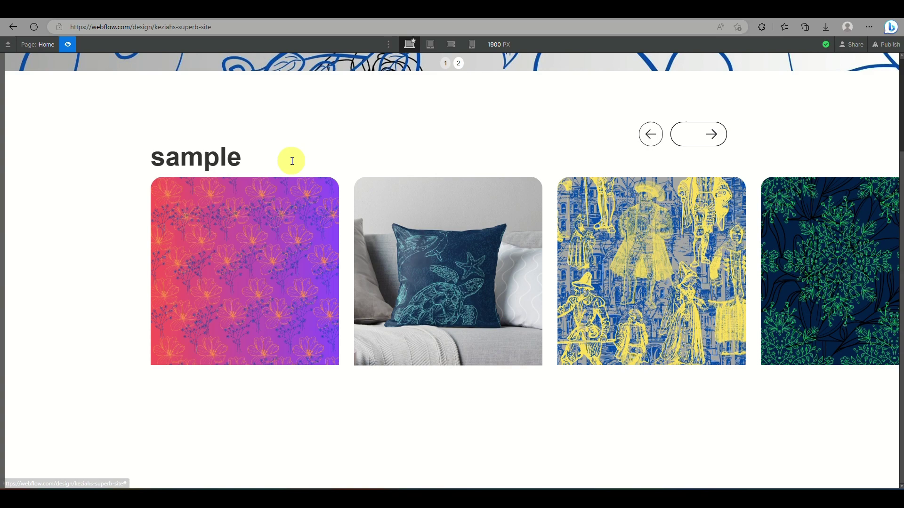
Step: Slide the sample carousel forward and back repeatedly, then switch to 320 px mobile portrait
{"action": "left_click", "coordinate": [698, 147]}
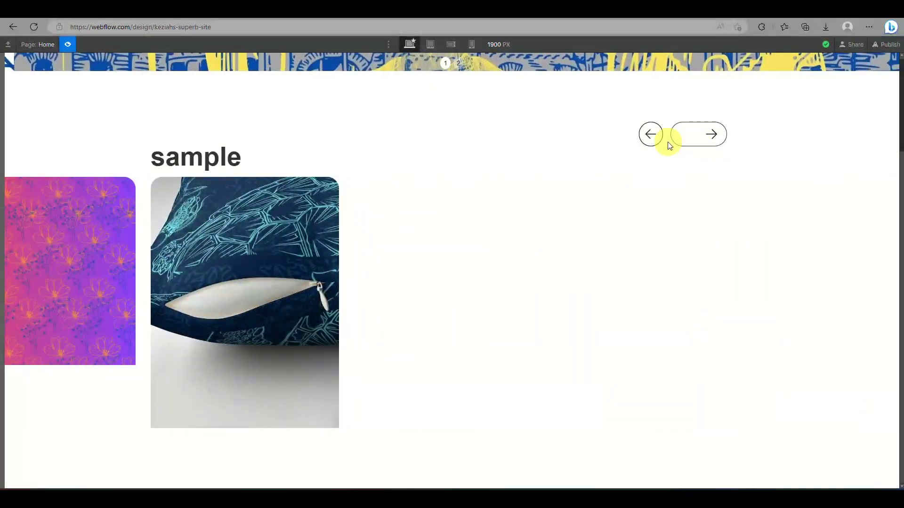
{"action": "left_click", "coordinate": [649, 133]}
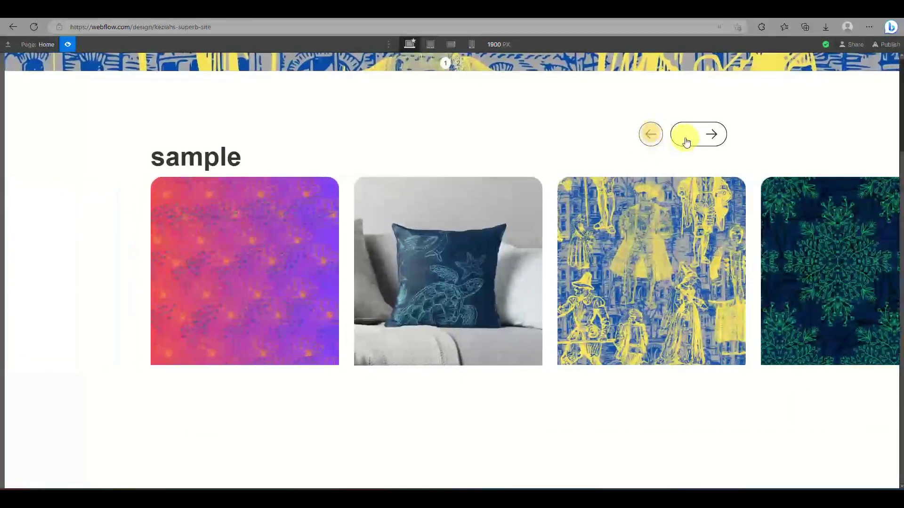
{"action": "left_click", "coordinate": [686, 142]}
{"action": "left_click", "coordinate": [650, 133]}
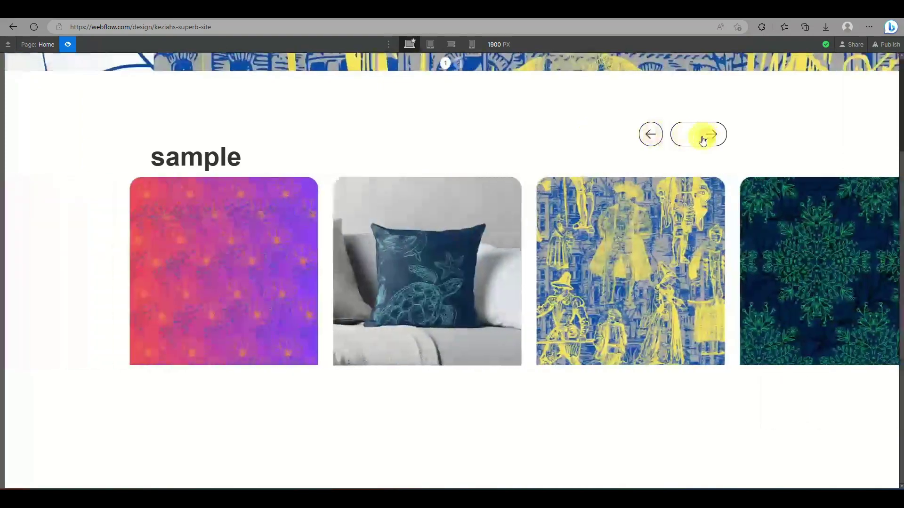
{"action": "left_click", "coordinate": [698, 134]}
{"action": "left_click", "coordinate": [646, 137]}
{"action": "left_click", "coordinate": [650, 135]}
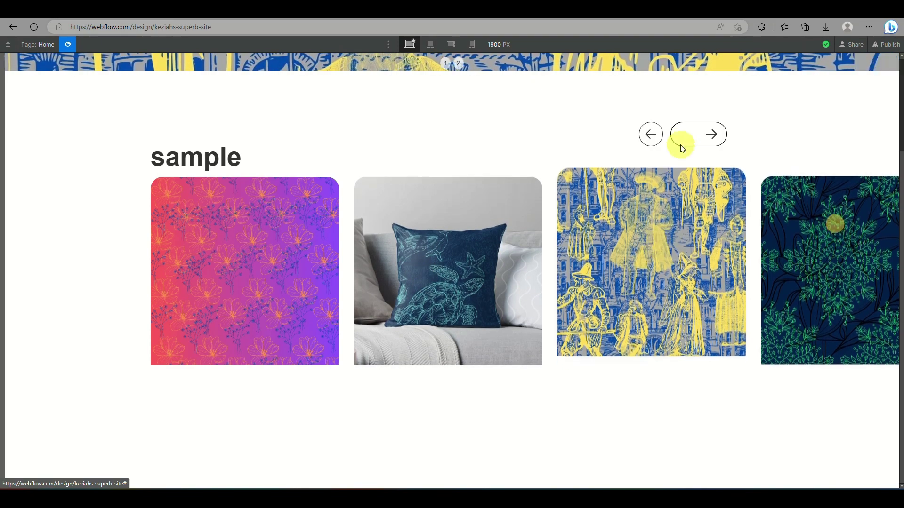
{"action": "left_click", "coordinate": [688, 141]}
{"action": "left_click", "coordinate": [688, 140]}
{"action": "left_click", "coordinate": [649, 135]}
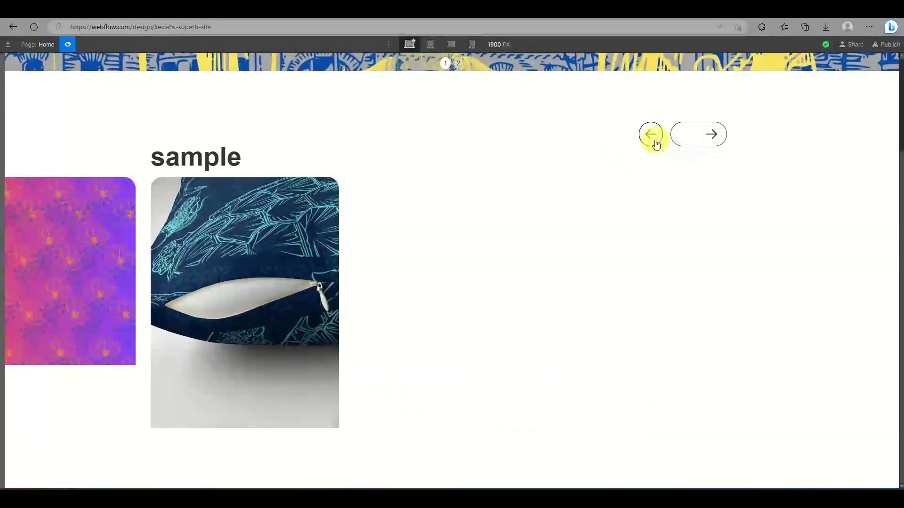
{"action": "left_click", "coordinate": [648, 136]}
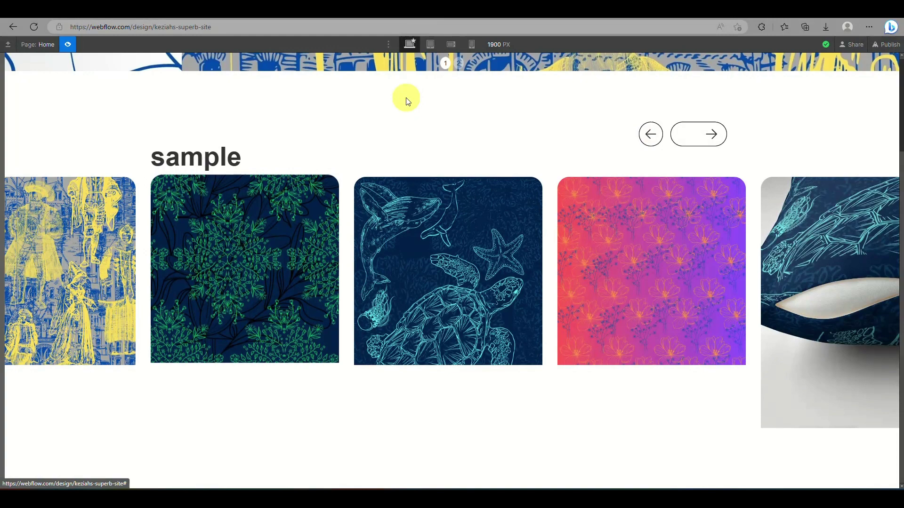
{"action": "left_click", "coordinate": [472, 45]}
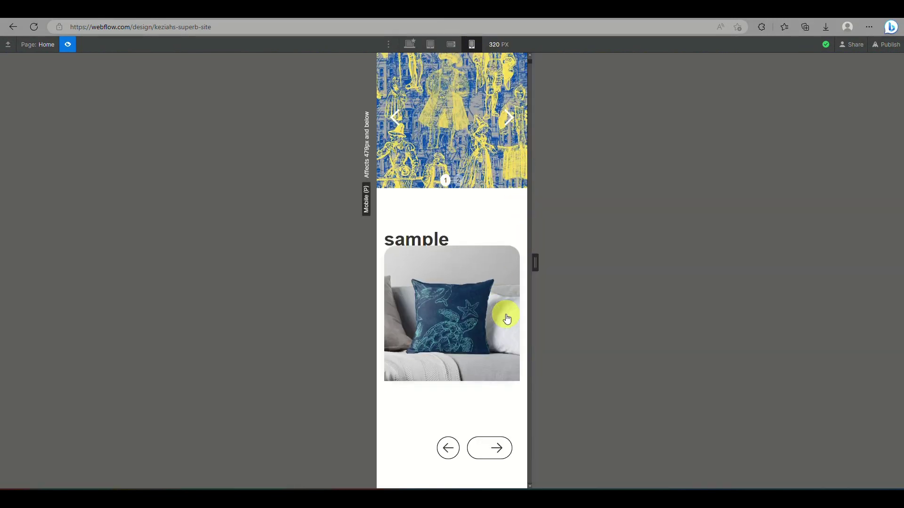
Step: On mobile, advance the sample carousel through to the pillow card
{"action": "left_click", "coordinate": [488, 451]}
{"action": "left_click", "coordinate": [488, 451]}
{"action": "left_click", "coordinate": [488, 450]}
{"action": "left_click", "coordinate": [489, 448]}
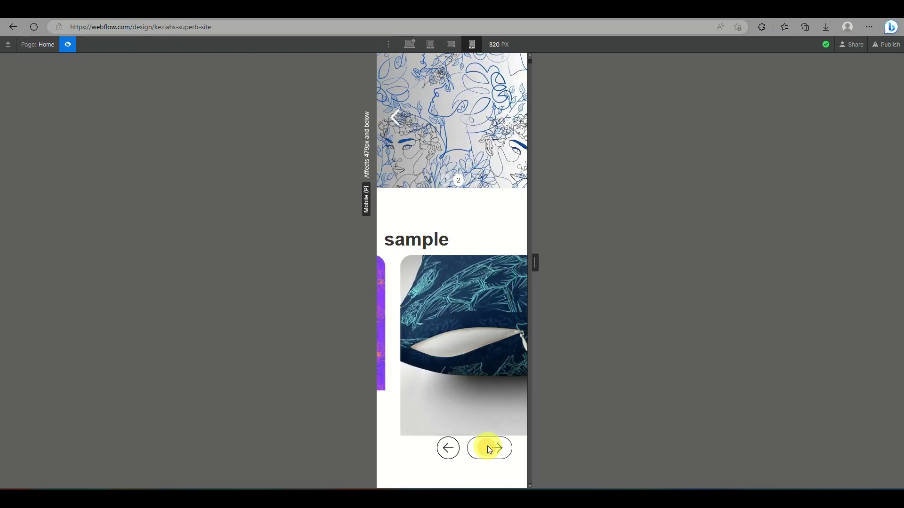
Step: At tablet width, slide the carousel back and forth to the floral and sofa pillow cards
{"action": "left_click", "coordinate": [430, 44]}
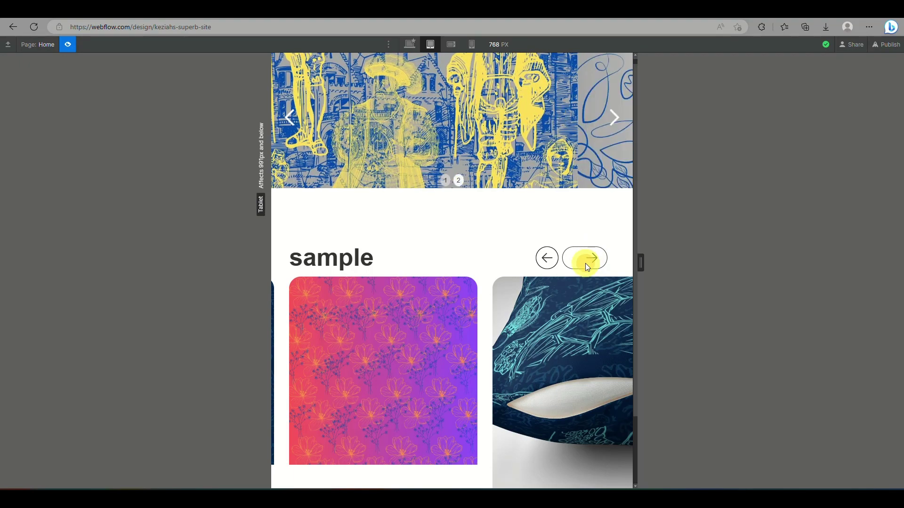
{"action": "left_click", "coordinate": [556, 259]}
{"action": "left_click", "coordinate": [588, 258]}
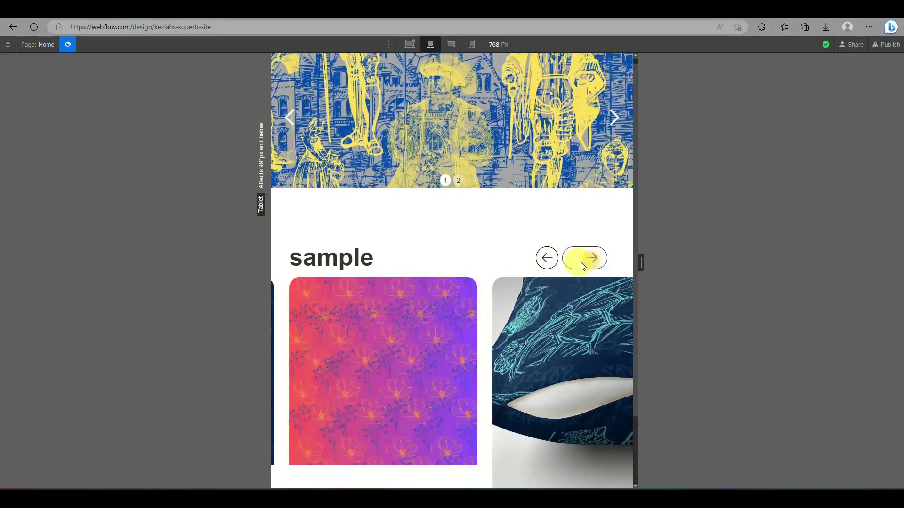
{"action": "left_click", "coordinate": [545, 257]}
{"action": "left_click", "coordinate": [544, 257]}
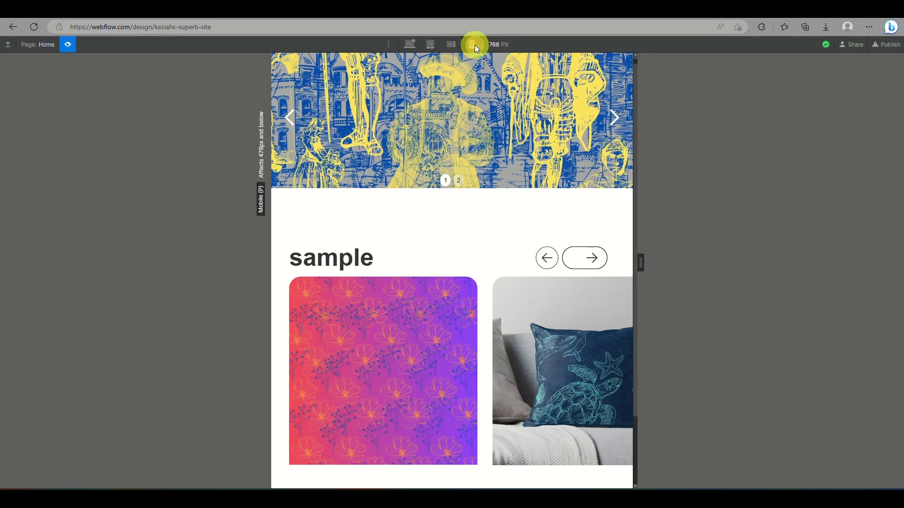
Step: Back at mobile portrait, move the carousel forward then back to the floral card
{"action": "left_click", "coordinate": [472, 44]}
{"action": "left_click", "coordinate": [493, 447]}
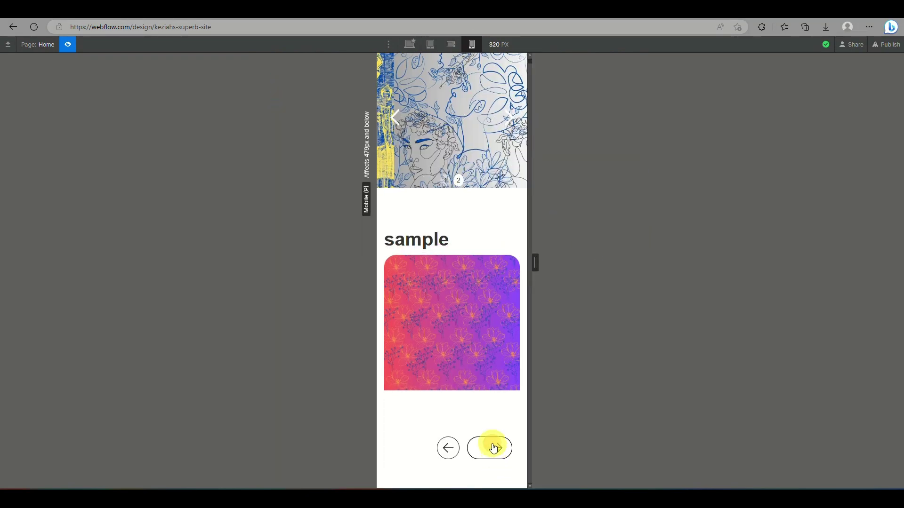
{"action": "left_click", "coordinate": [447, 447]}
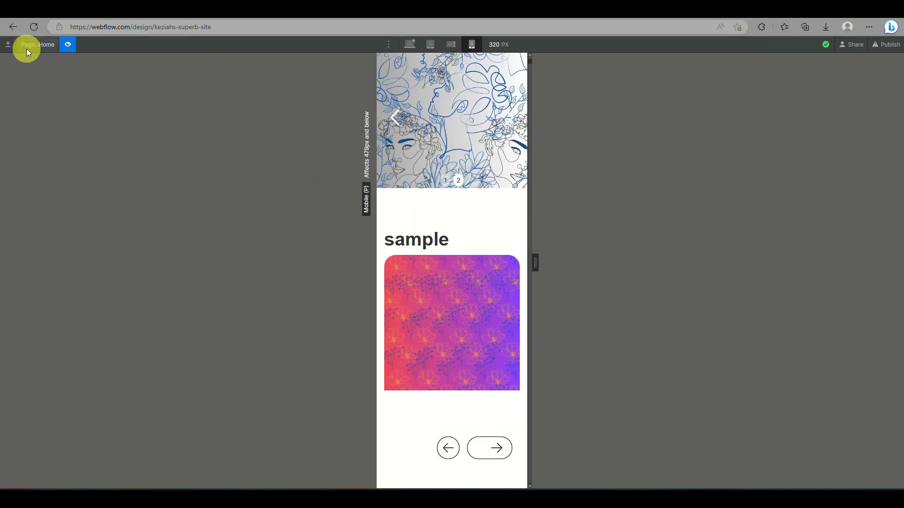
Step: Exit preview and select the carousel's arrow elements at the mobile breakpoint
{"action": "left_click", "coordinate": [67, 44]}
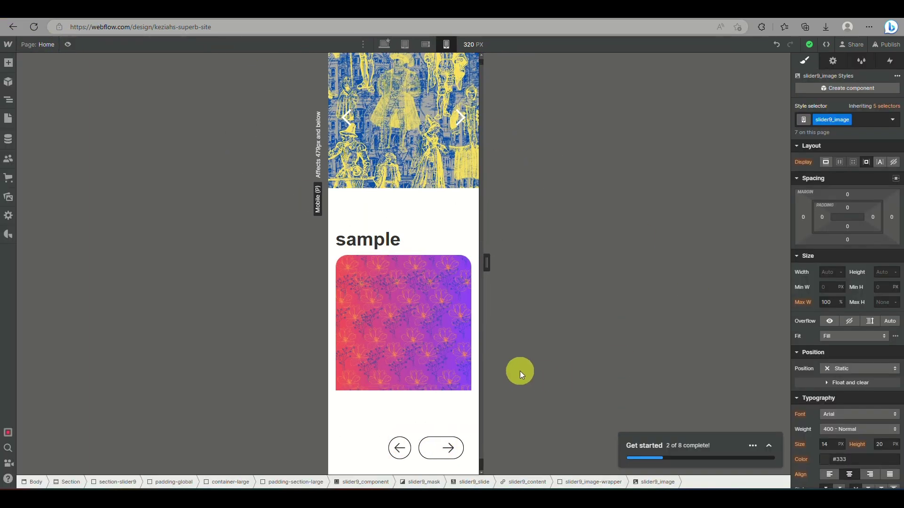
{"action": "left_click", "coordinate": [450, 451]}
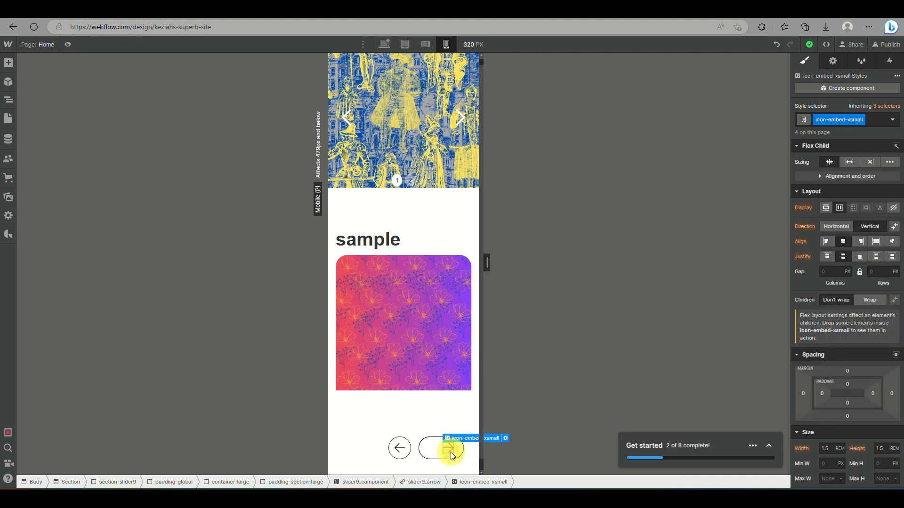
{"action": "left_click", "coordinate": [391, 448]}
{"action": "left_click", "coordinate": [391, 448]}
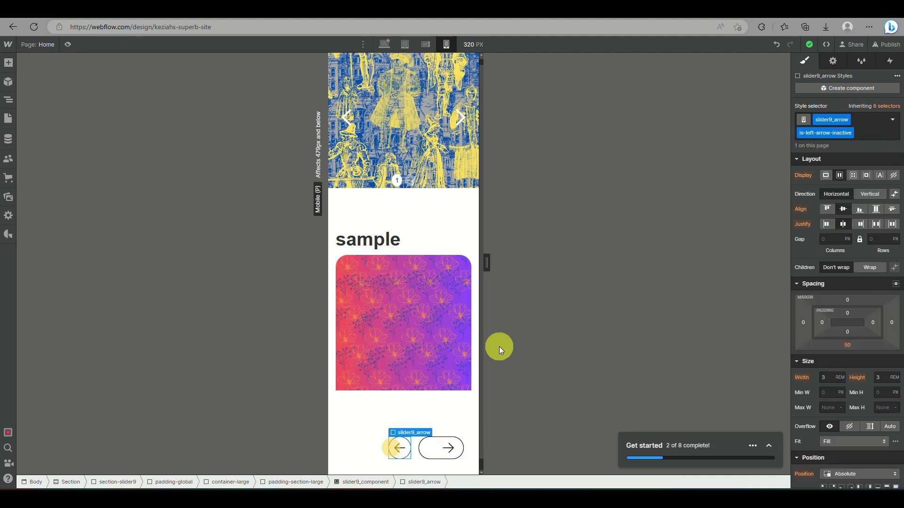